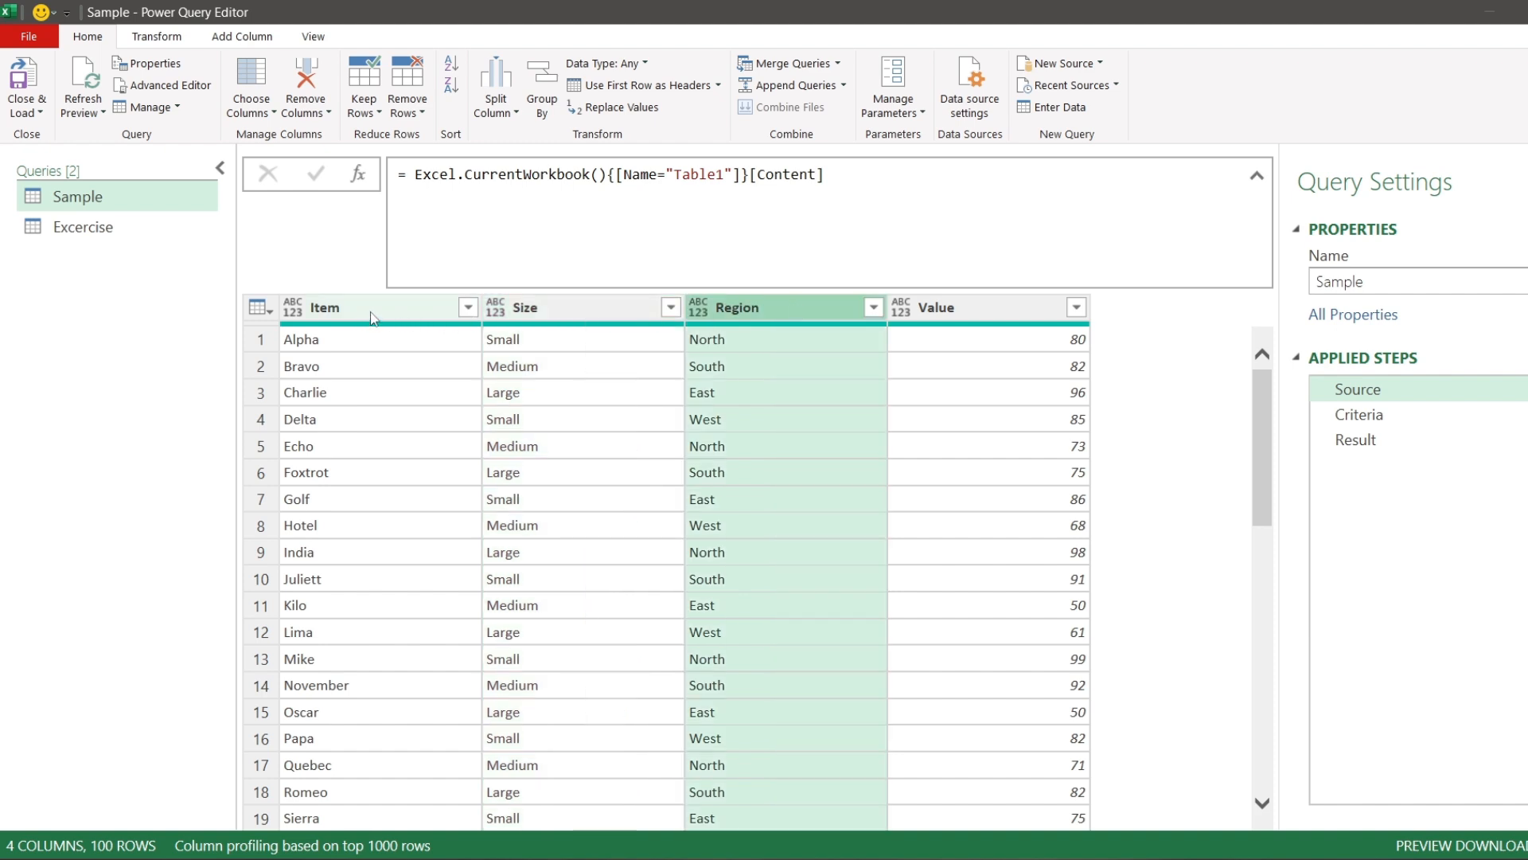
Step: Examine the Sample query's Source columns, the Size and Region pairs in its Criteria step, and its Result step
click(561, 306)
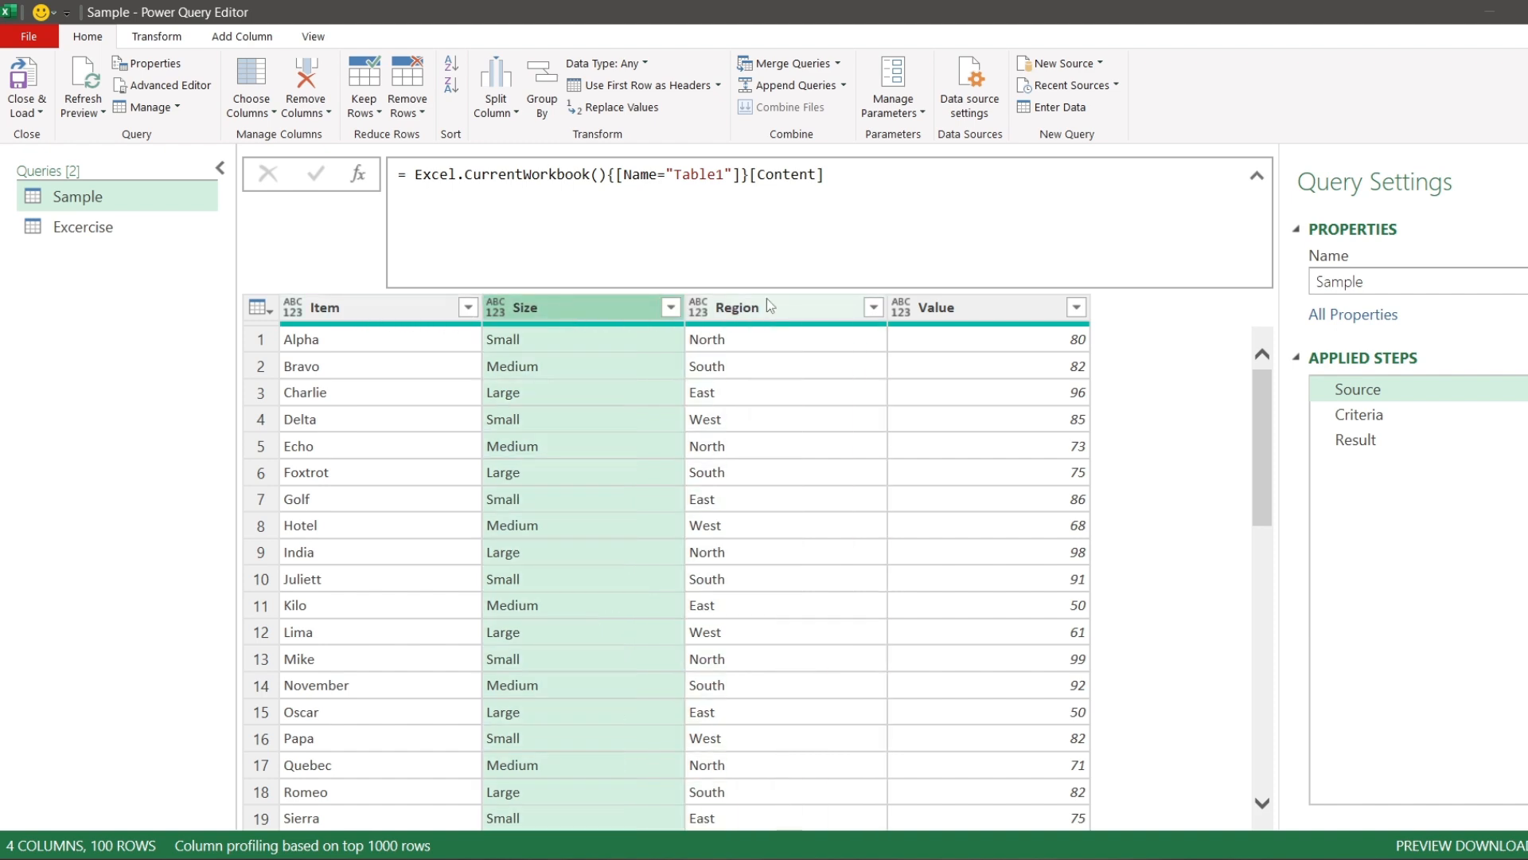
click(791, 311)
click(990, 308)
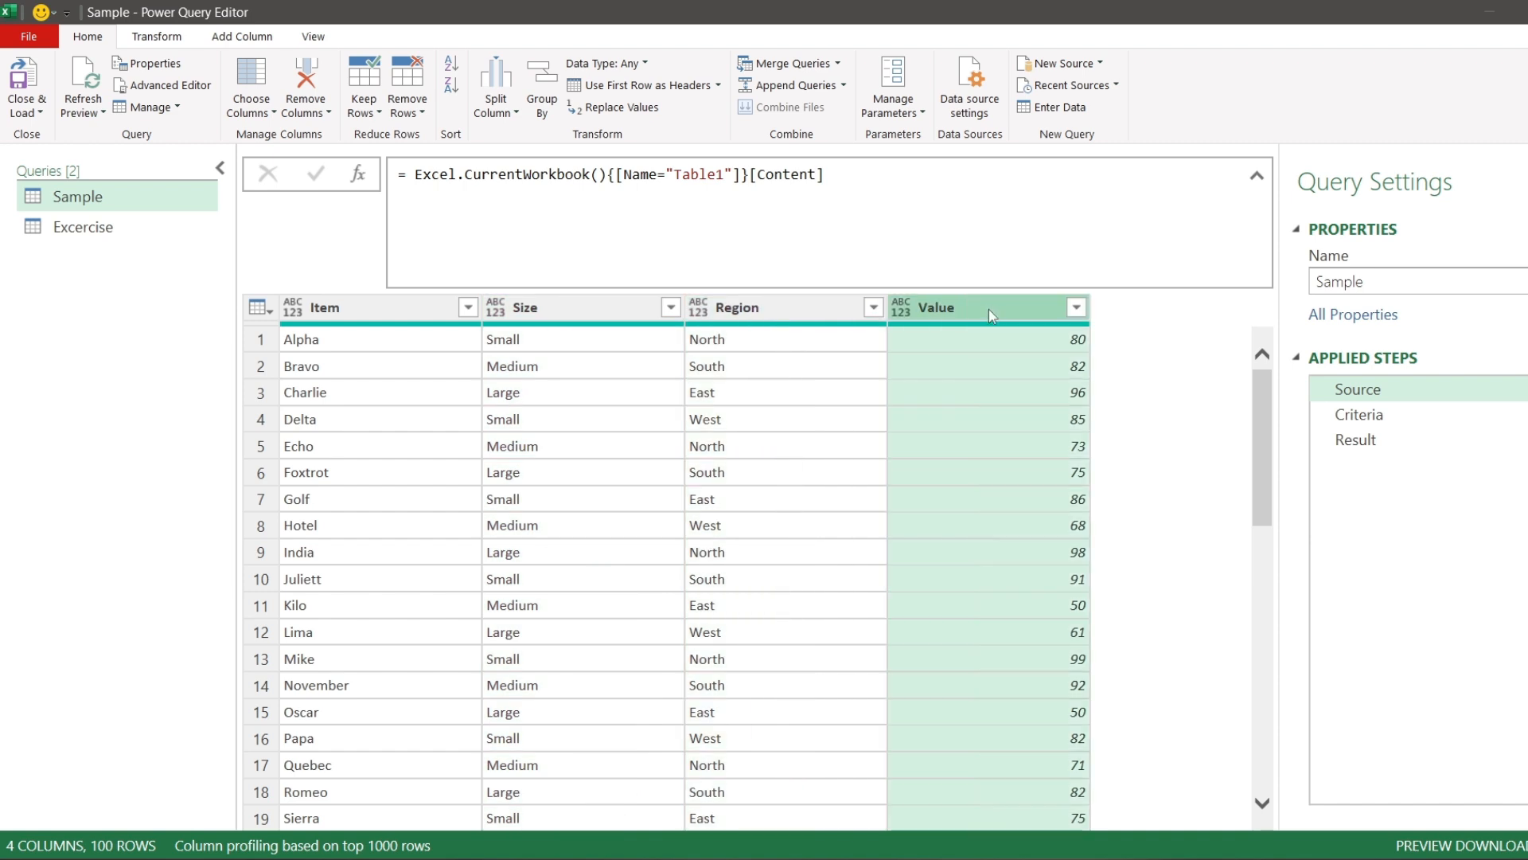
click(1392, 414)
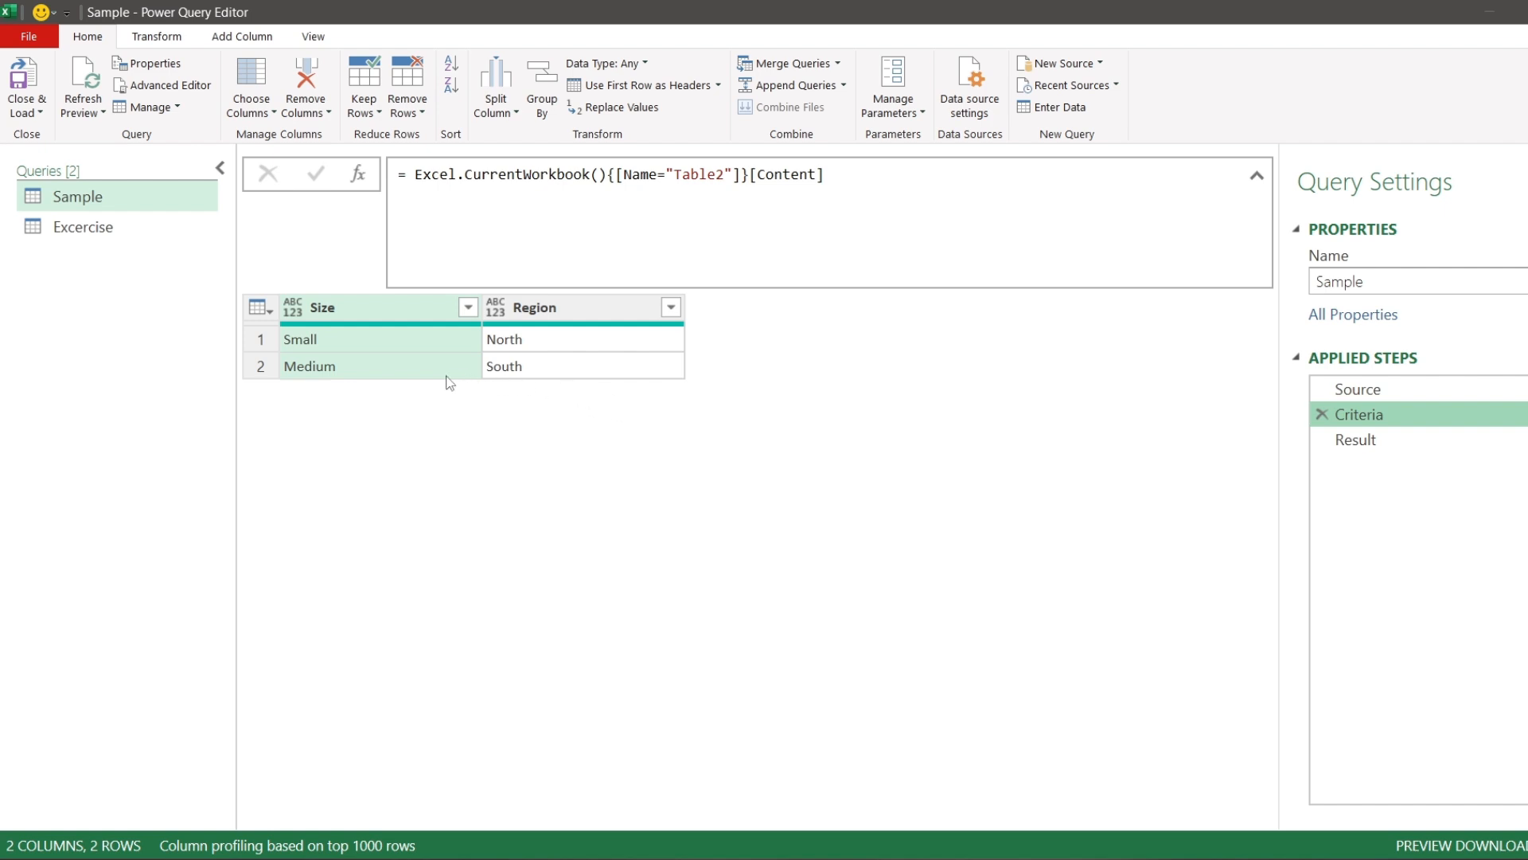
click(427, 343)
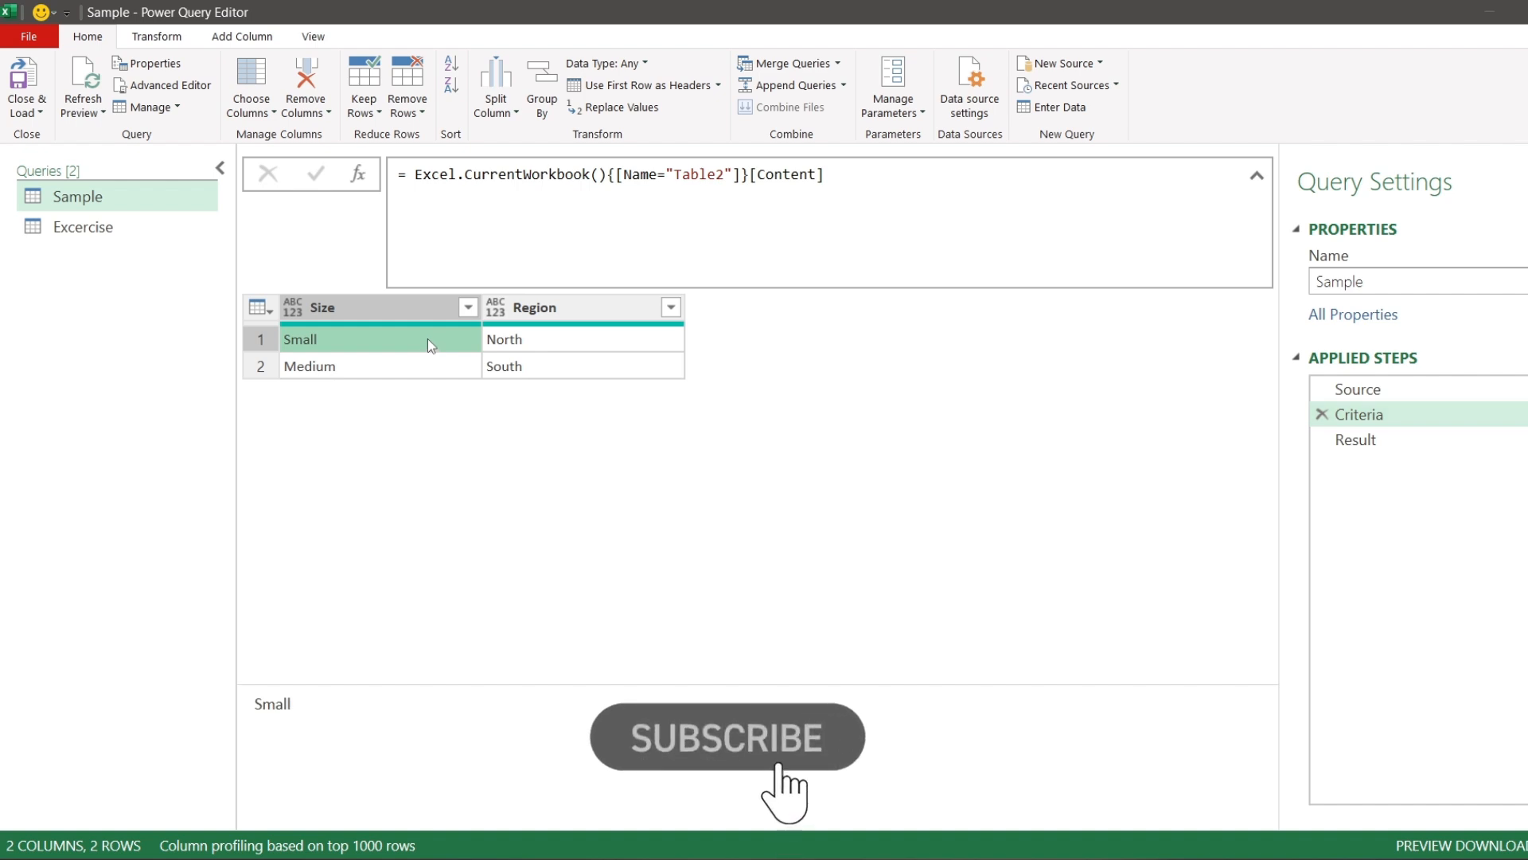
click(584, 343)
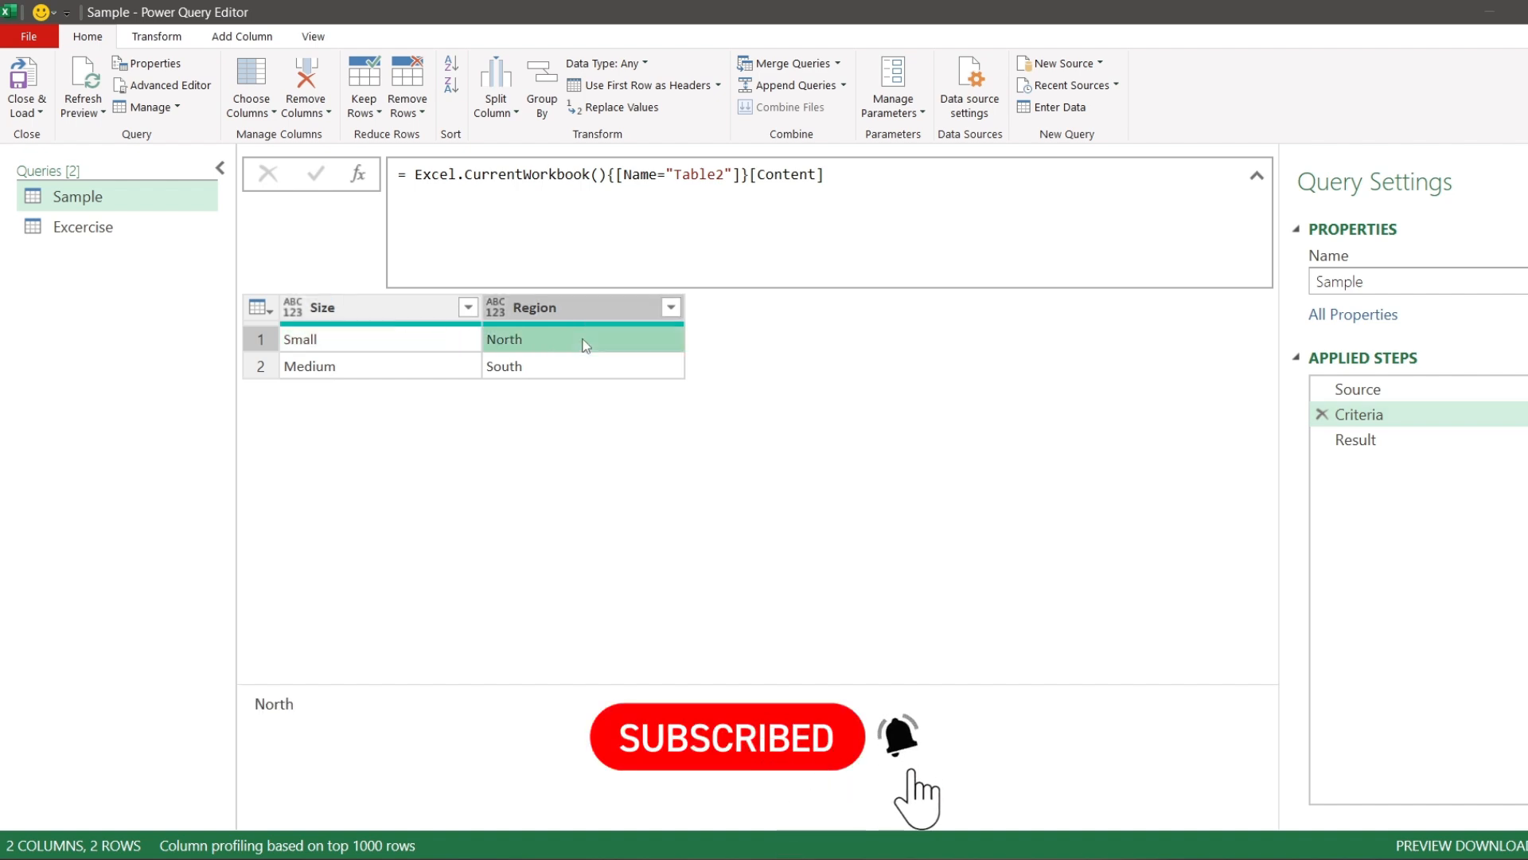
click(436, 367)
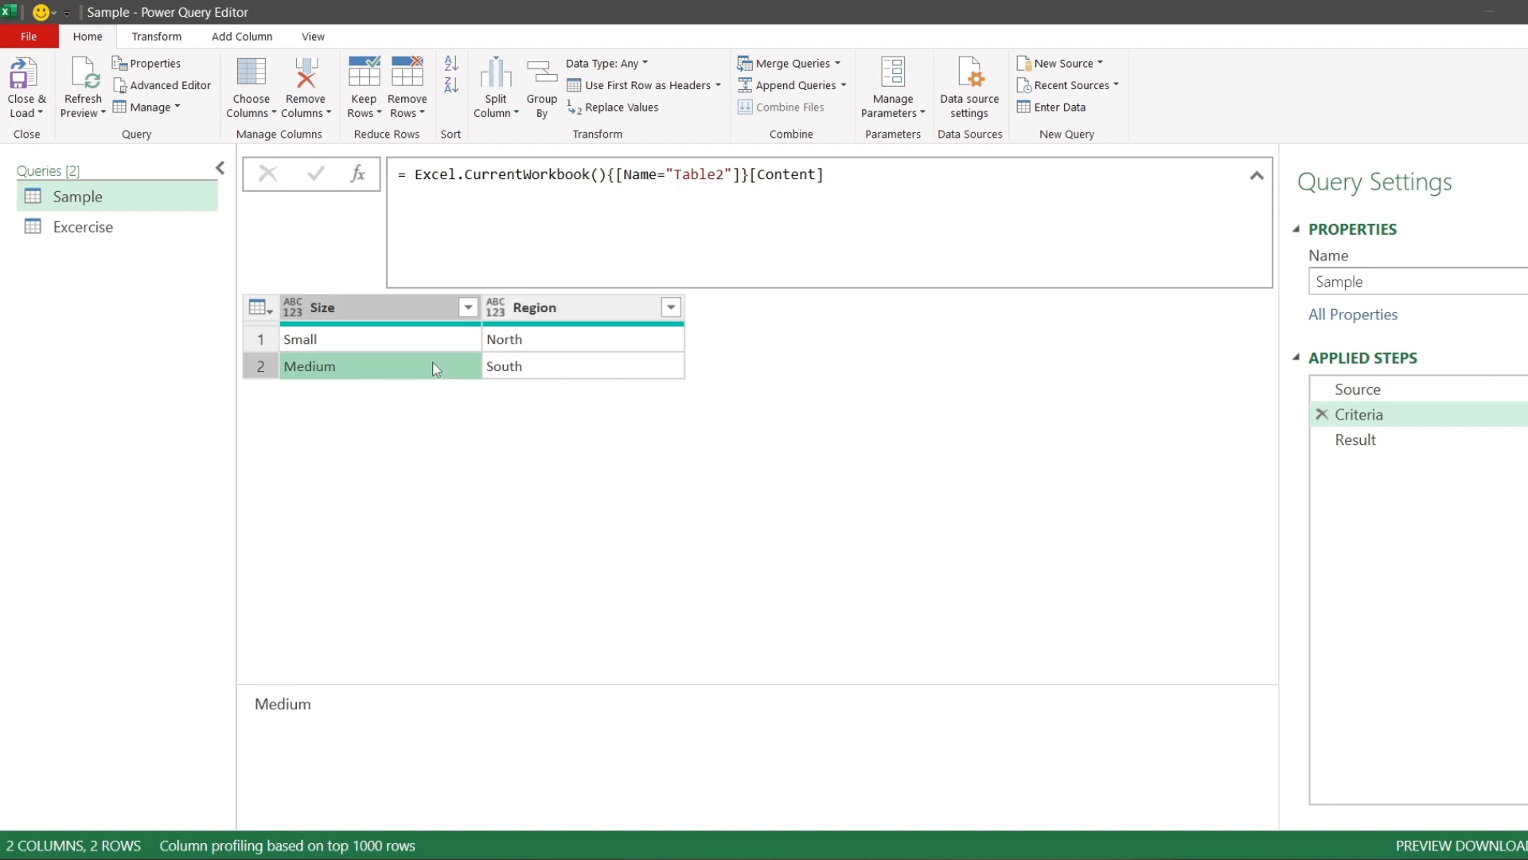
click(571, 367)
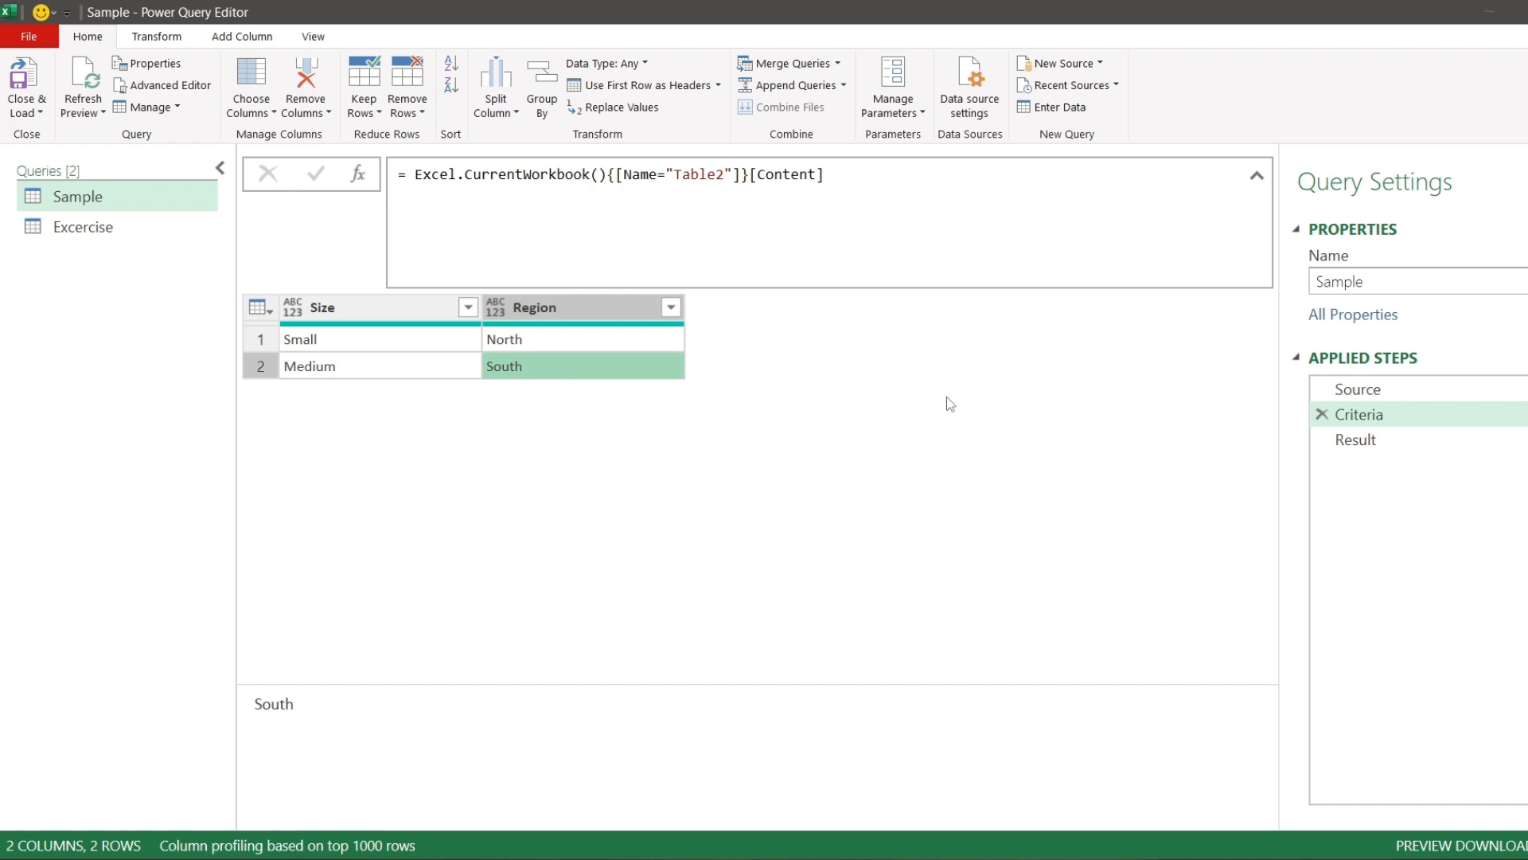
click(1358, 439)
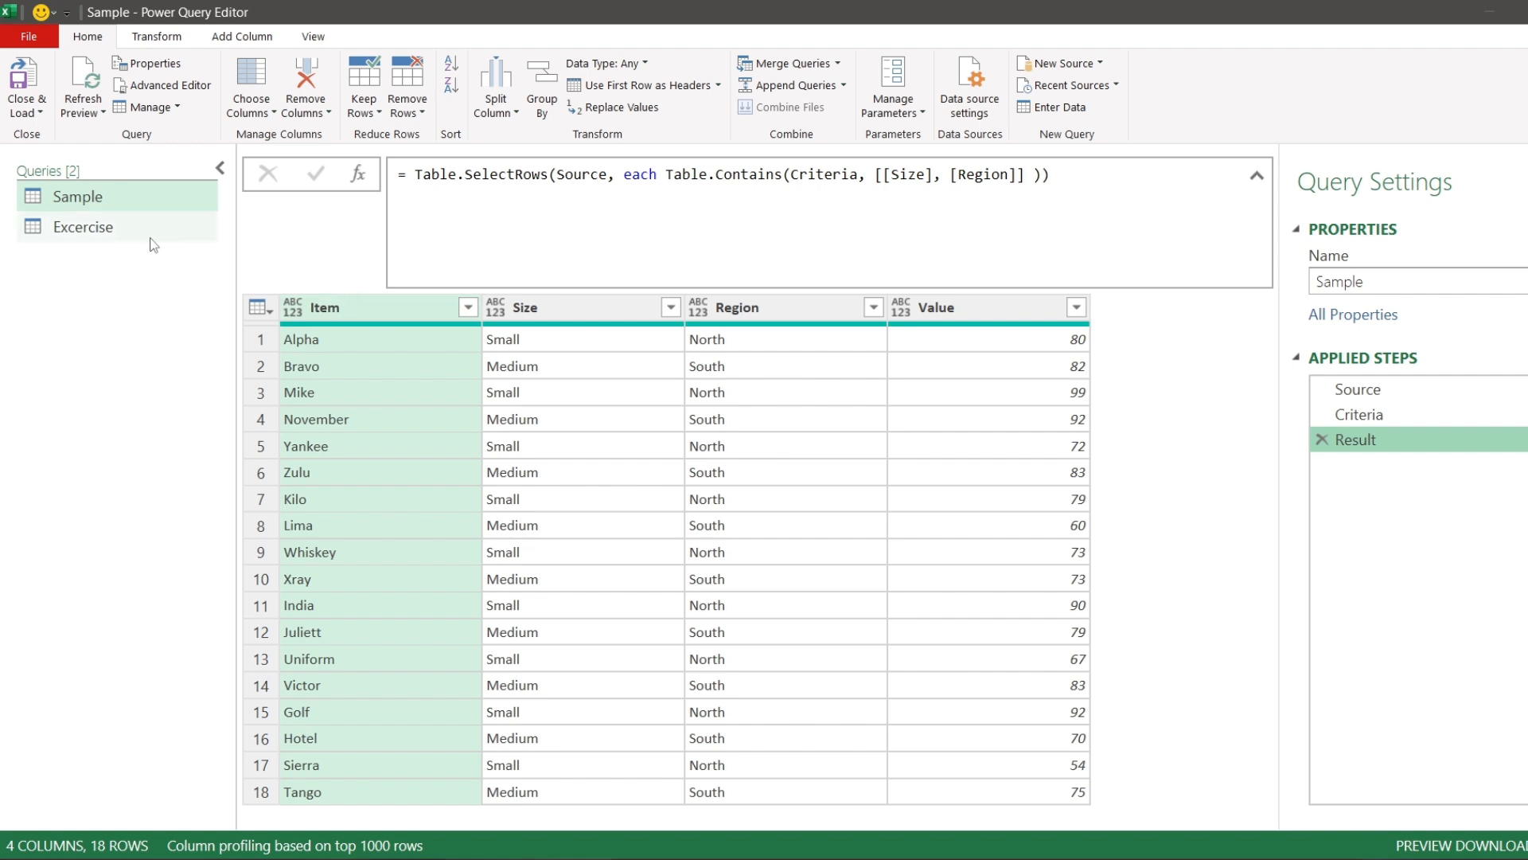
Step: Open the Excercise query and review its Source and Criteria steps
click(83, 227)
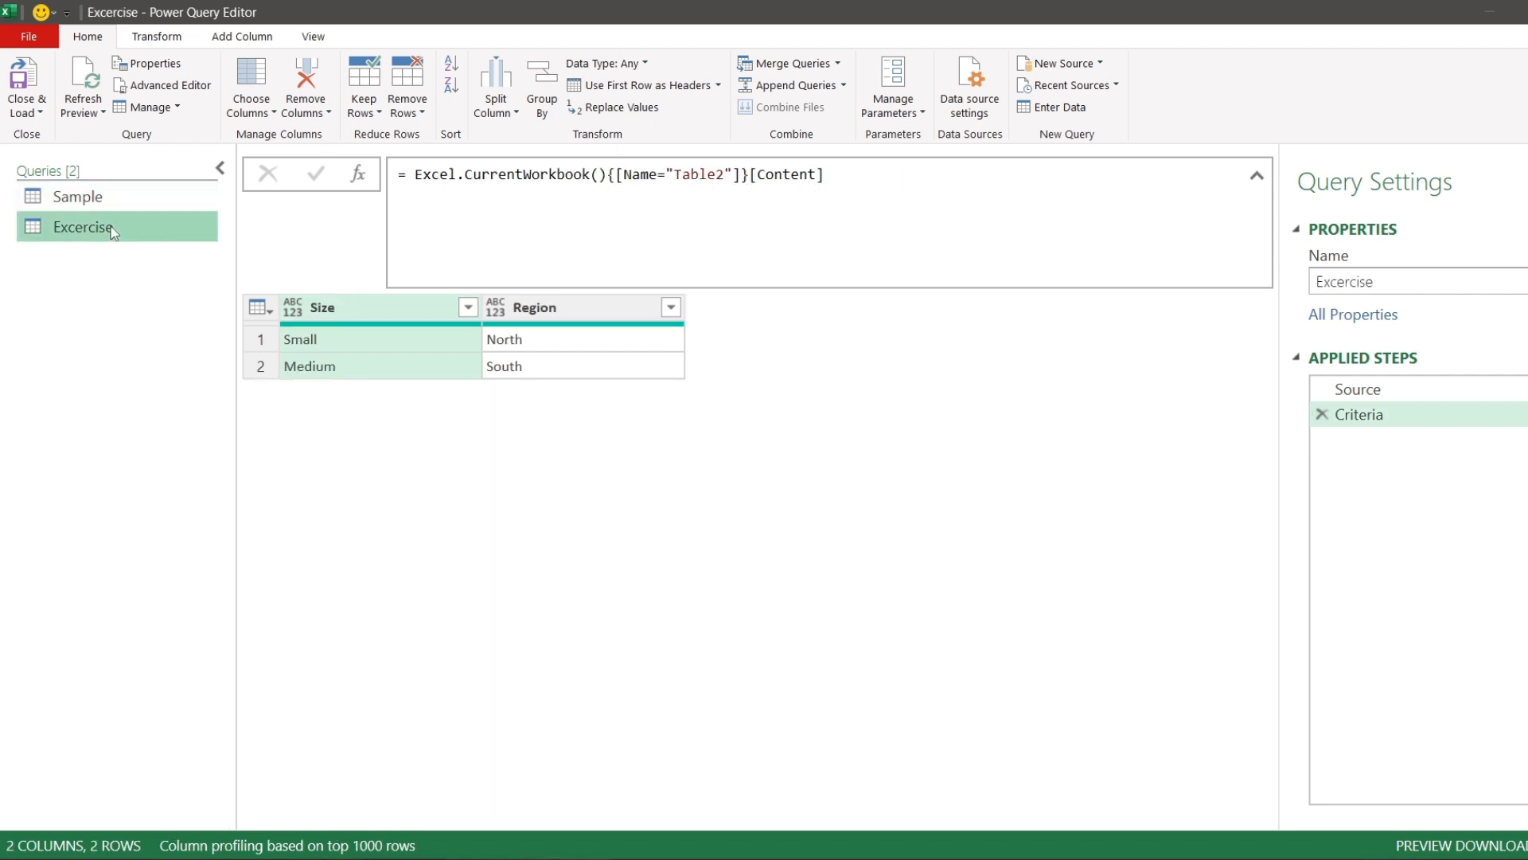
click(1374, 390)
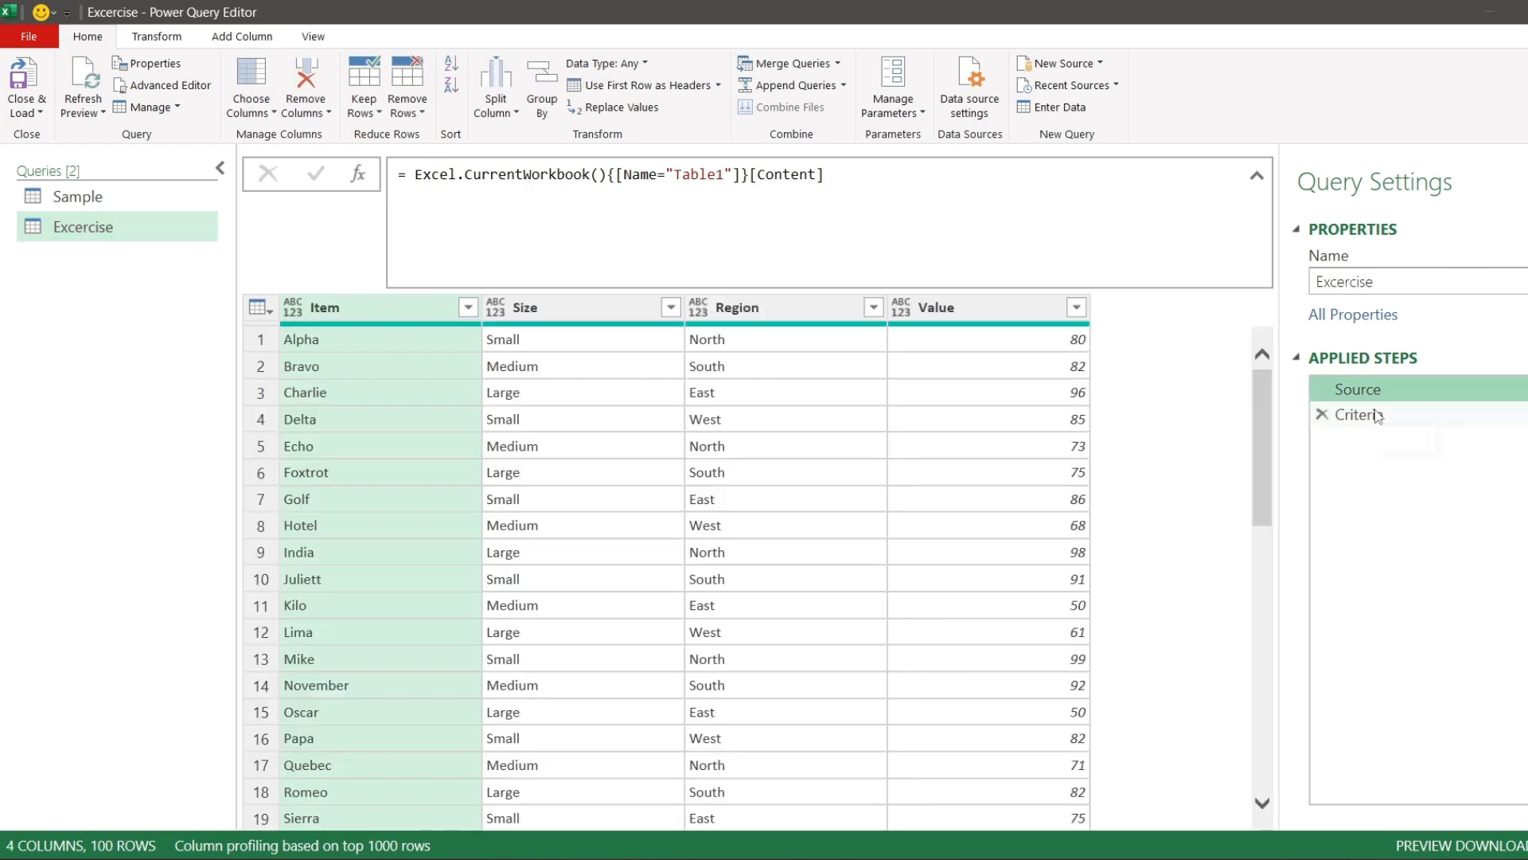
click(1357, 416)
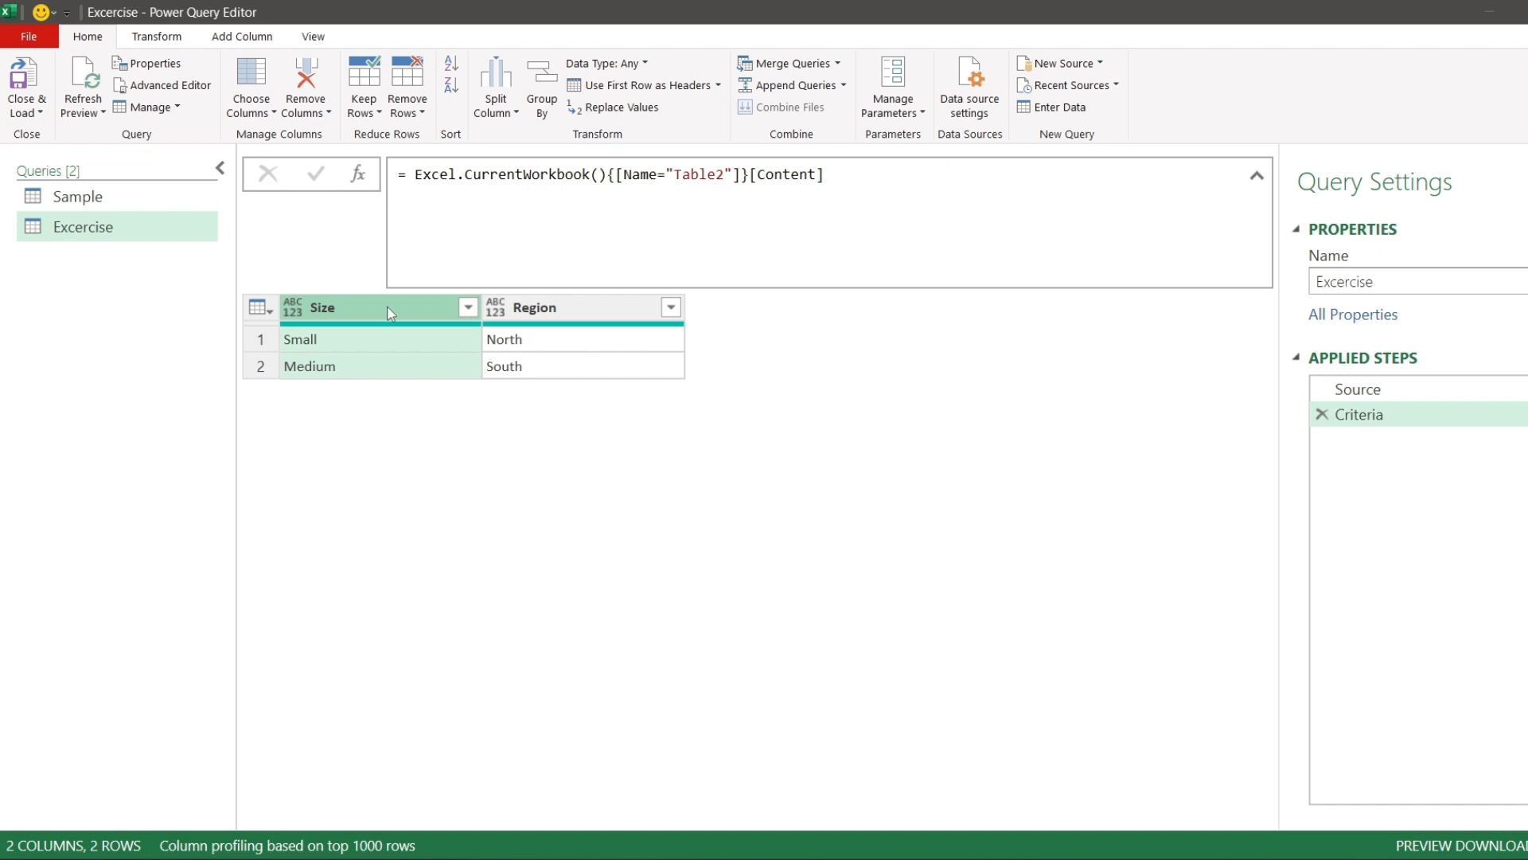
Step: Add a custom step after Criteria in the Excercise query with the formula = Source
click(358, 175)
drag(415, 175, 524, 176)
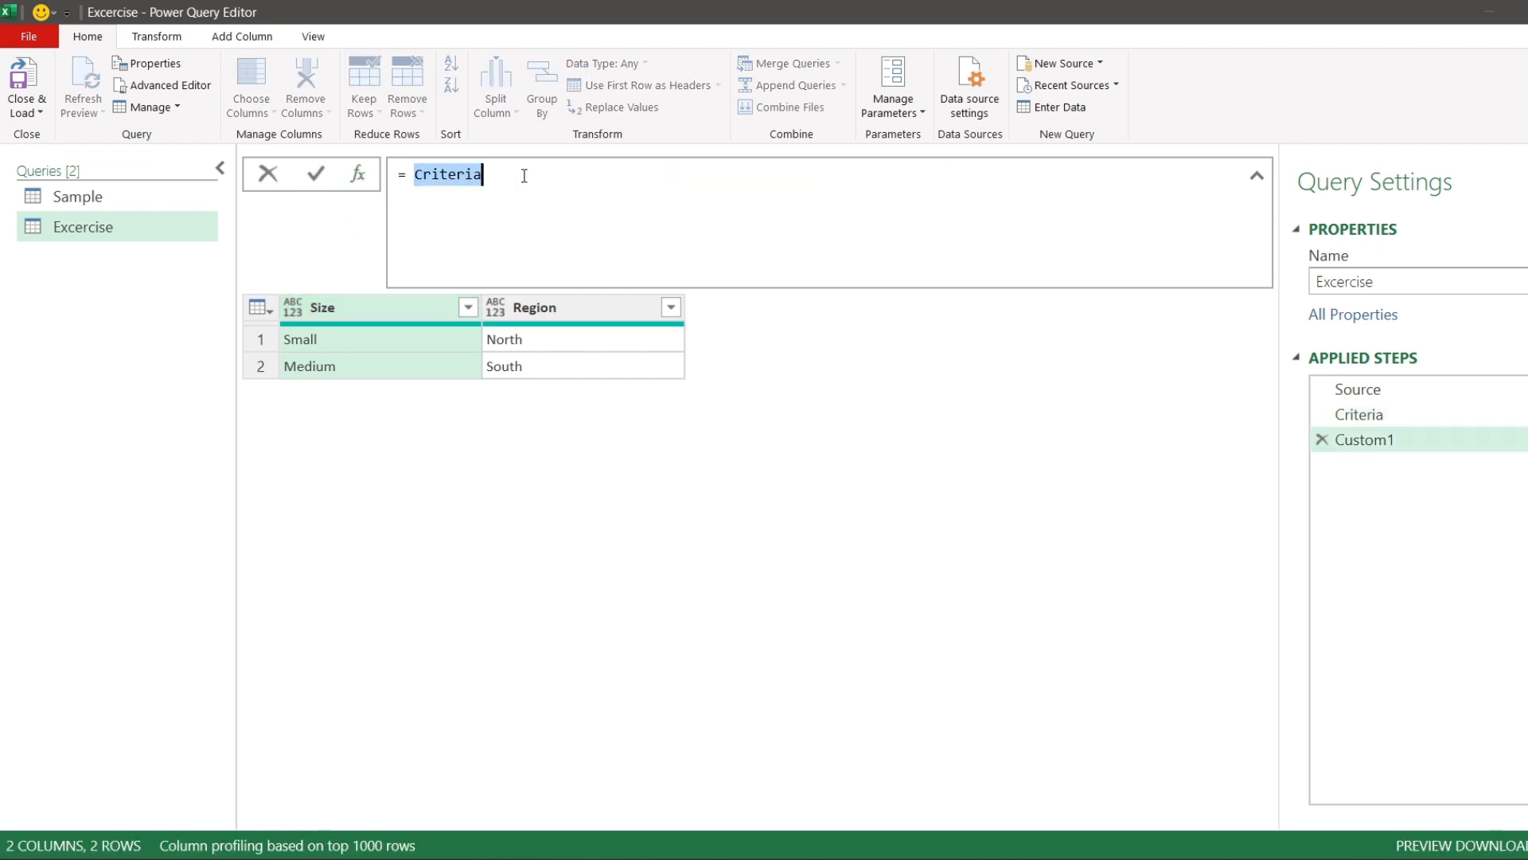
text(Source)
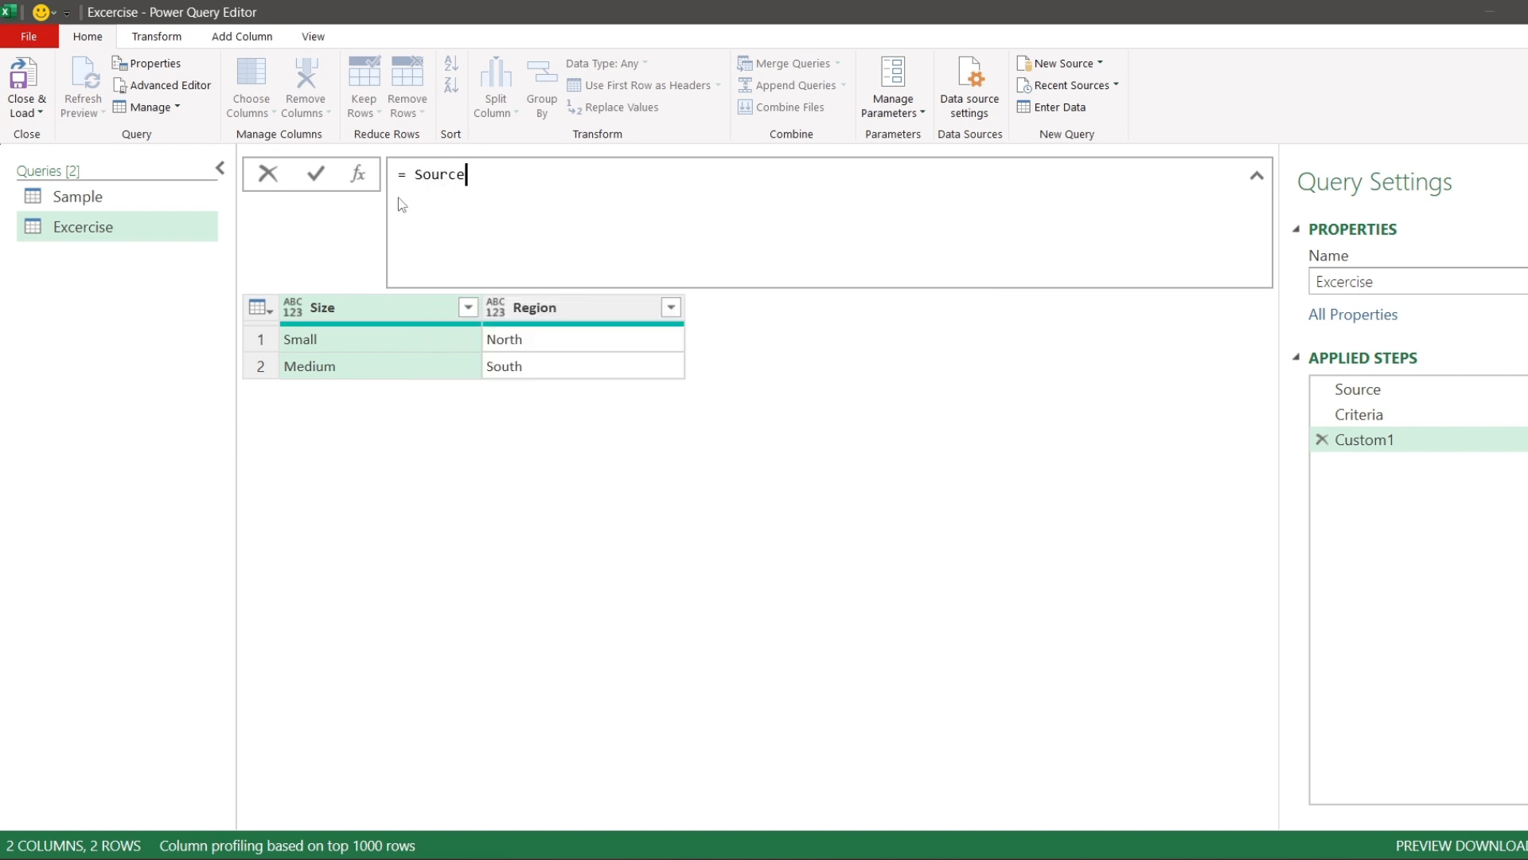
click(319, 176)
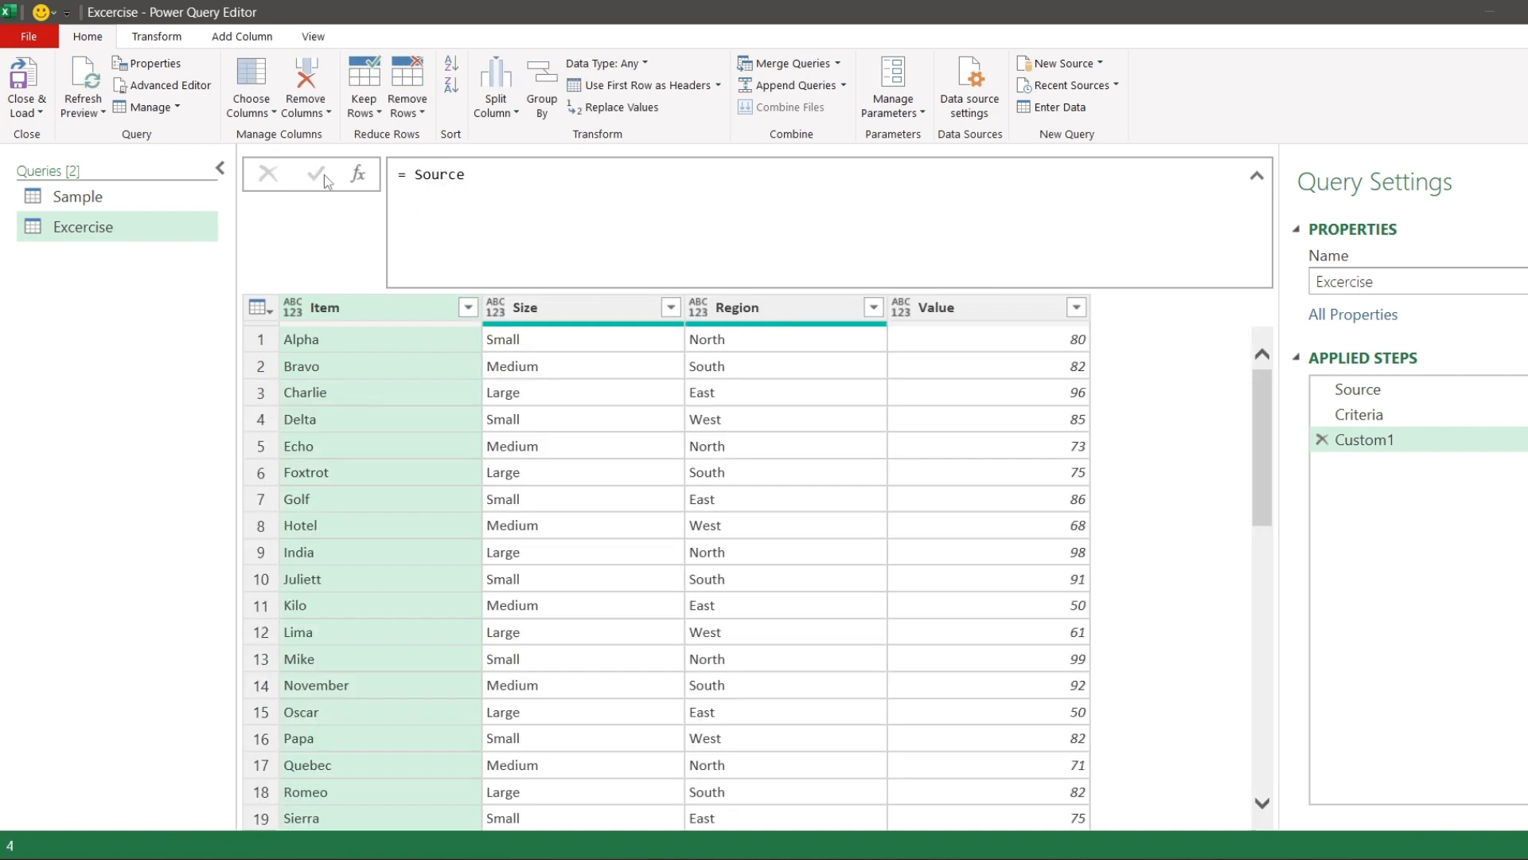
Step: Filter the Size column to keep only Medium and Small
click(599, 308)
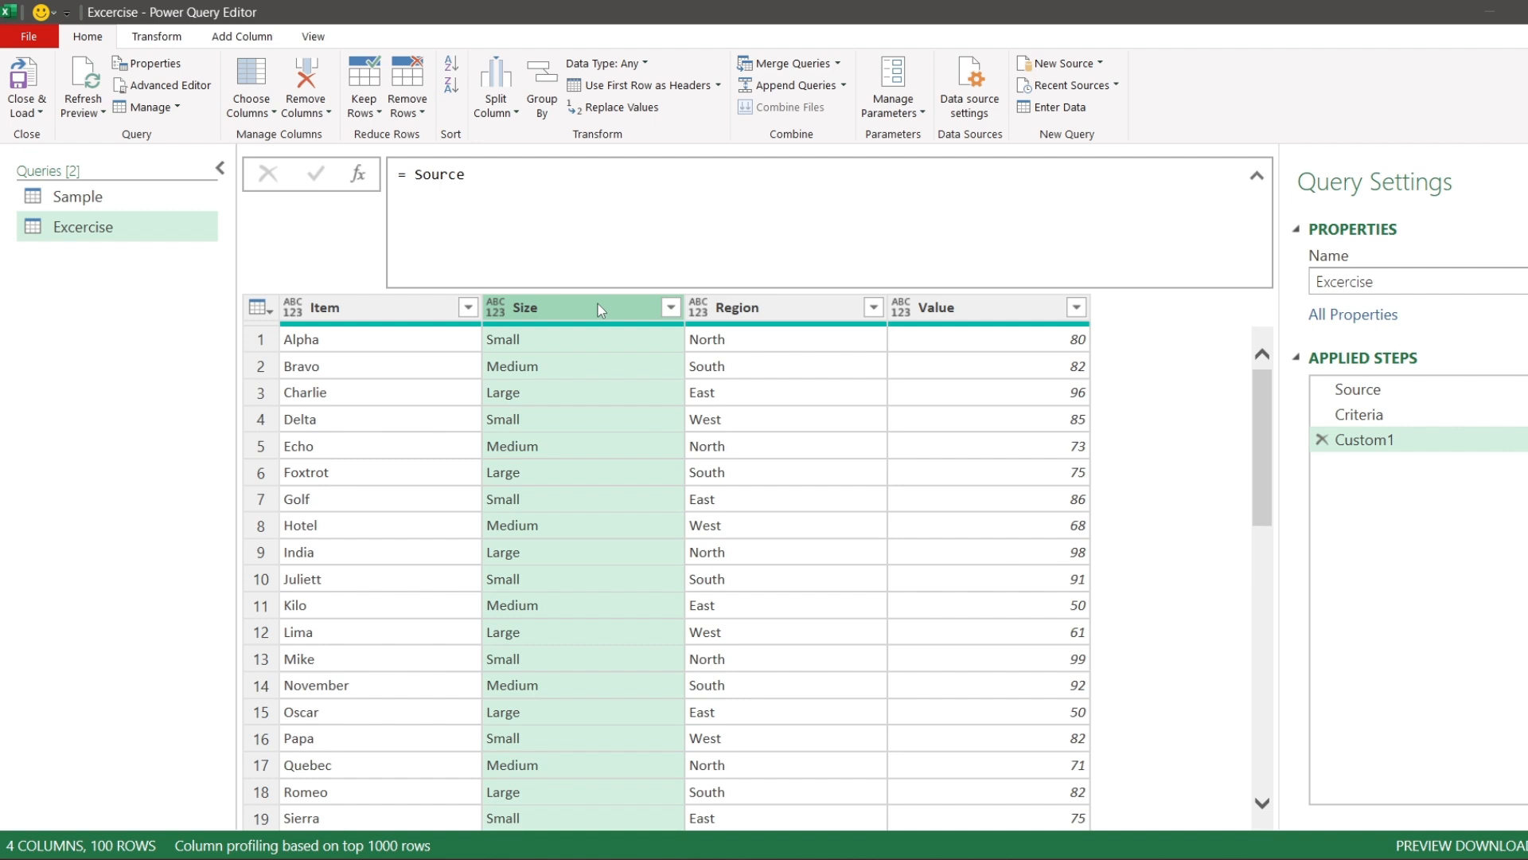
click(671, 307)
click(315, 573)
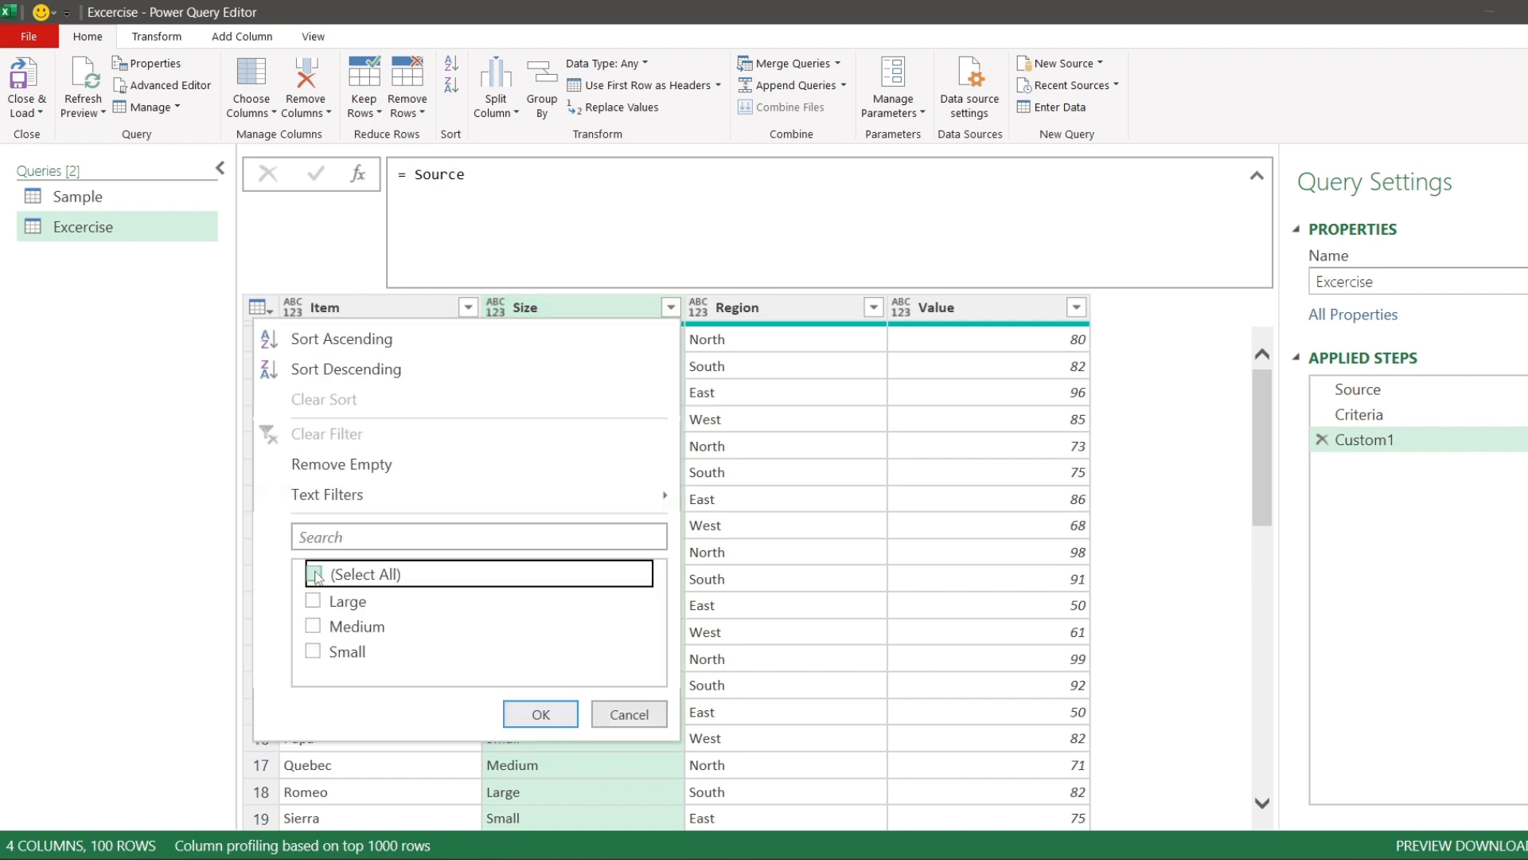
click(319, 626)
click(318, 651)
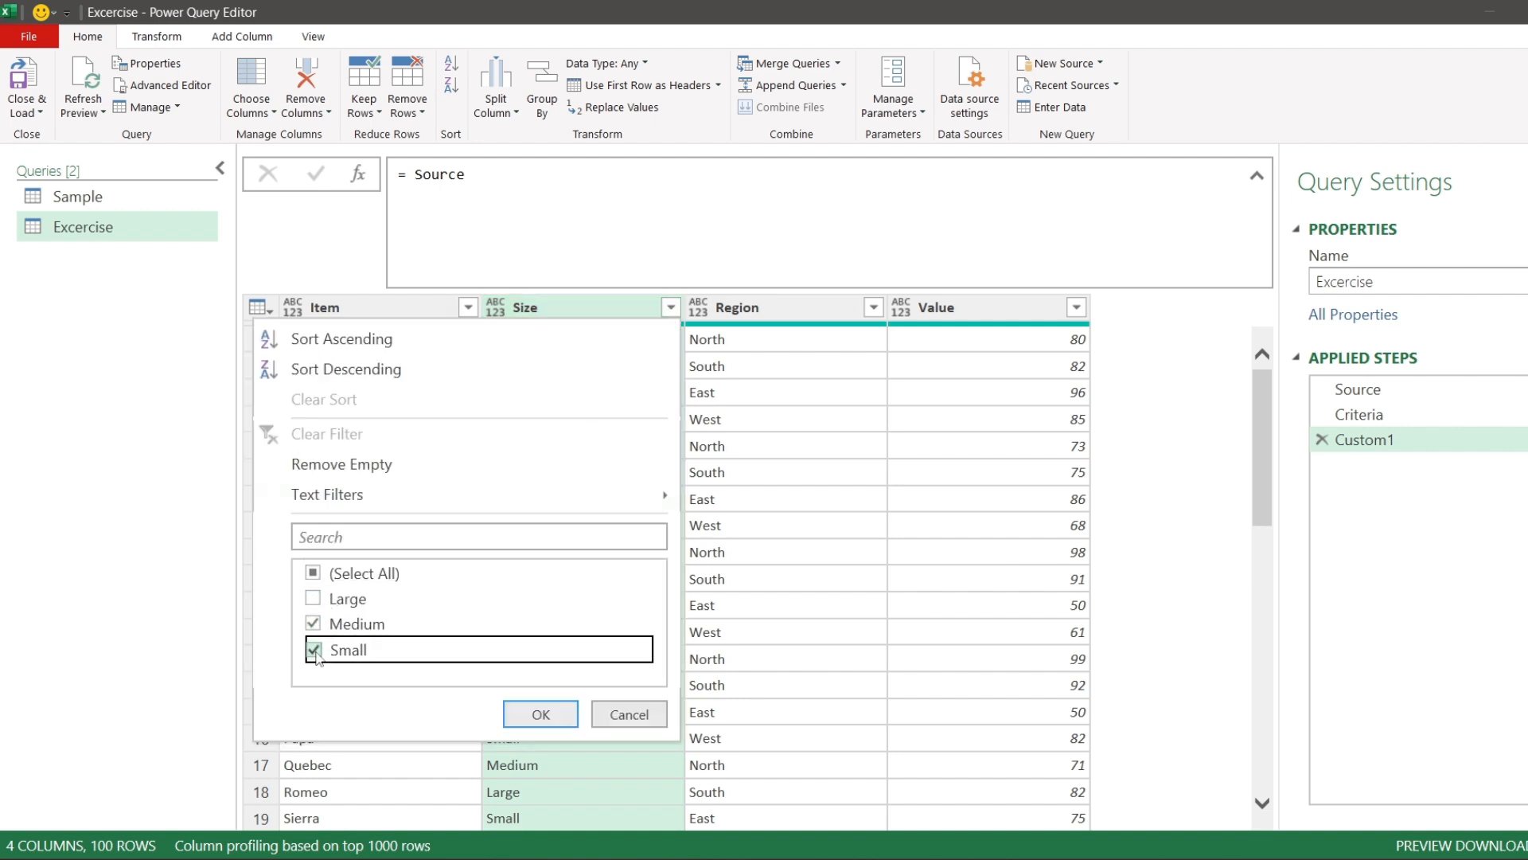
click(562, 718)
Step: Filter the Region column to keep only North and South
click(791, 302)
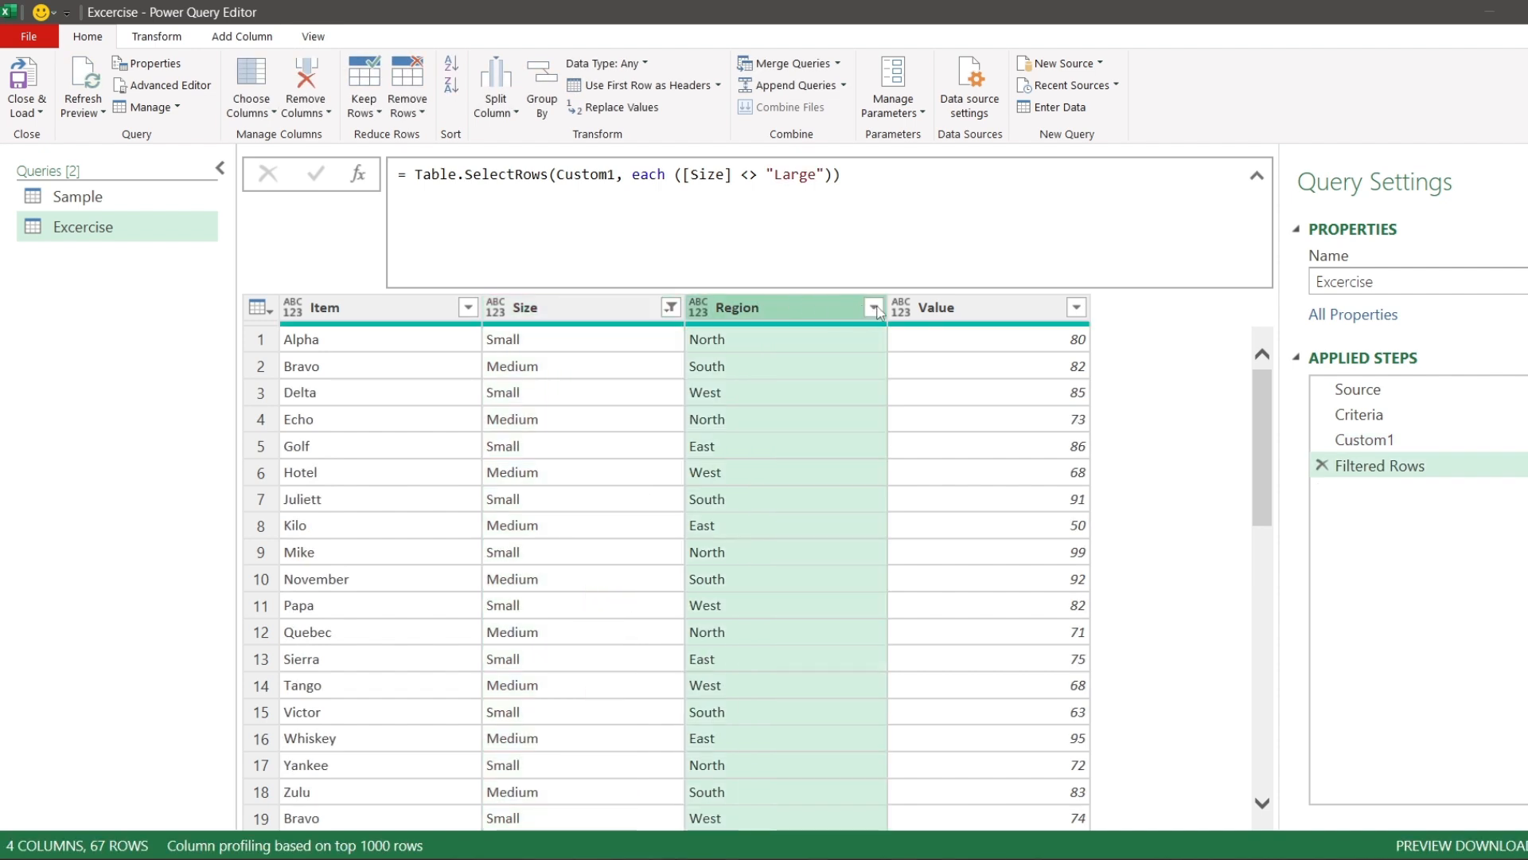
click(873, 307)
click(515, 573)
click(516, 624)
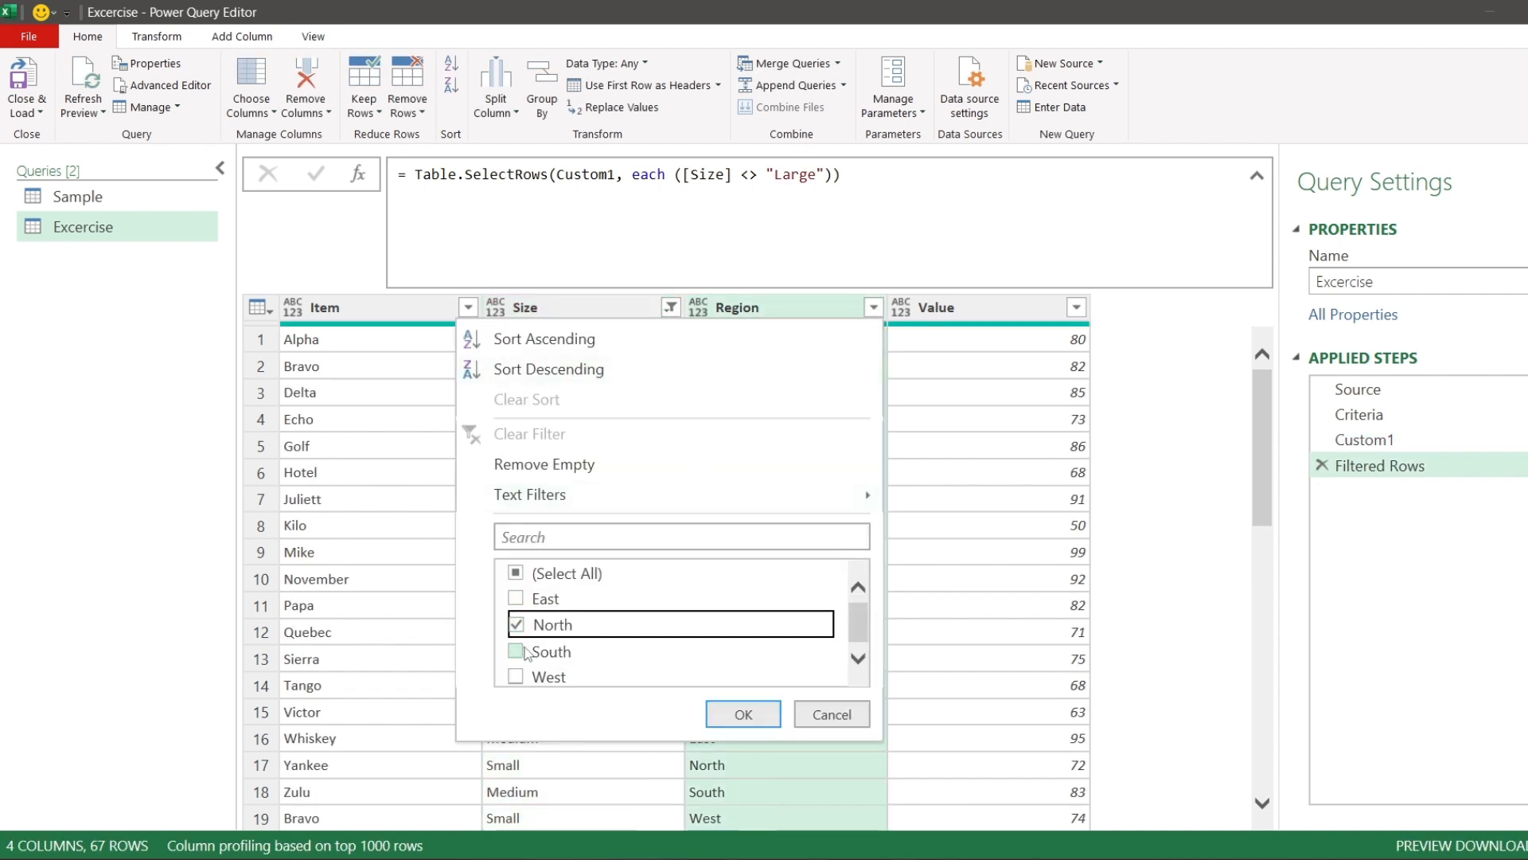
click(517, 651)
click(766, 713)
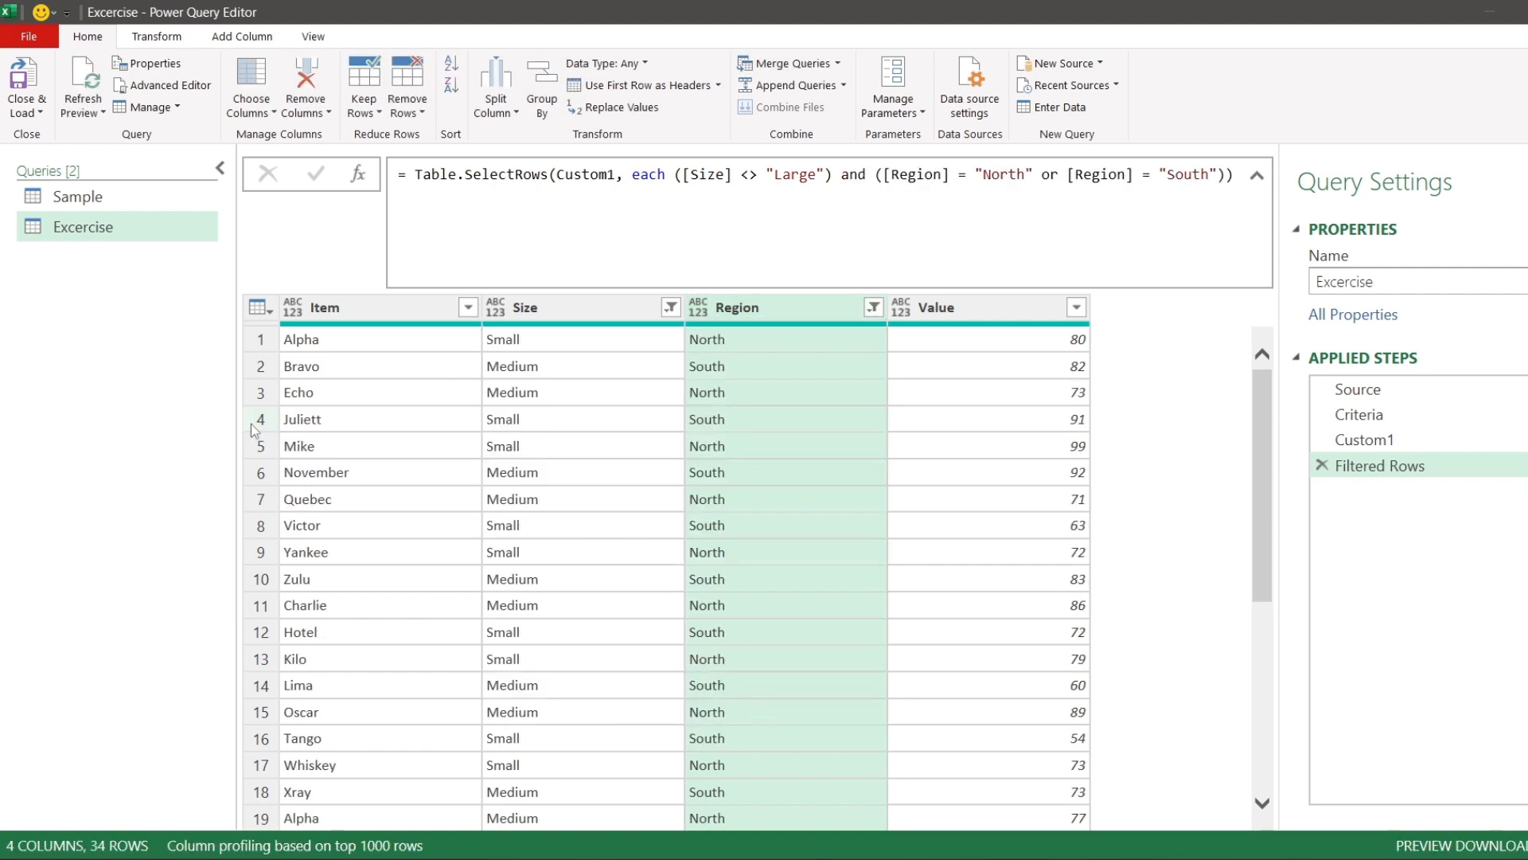
Step: Compare the filtered Juliett row with the Size and Region pairs in the Criteria step
click(251, 422)
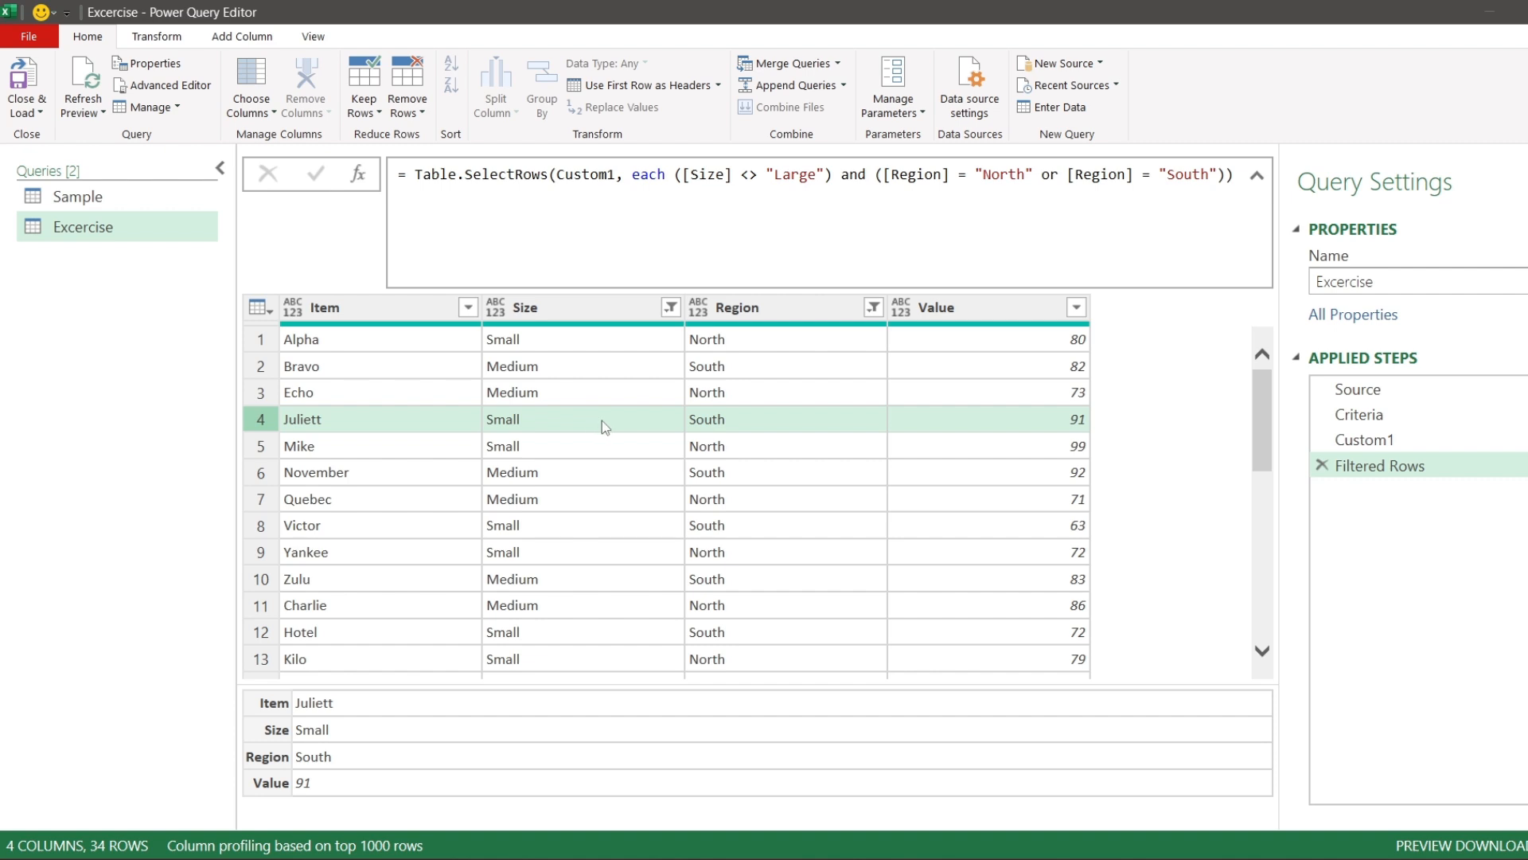
click(1359, 415)
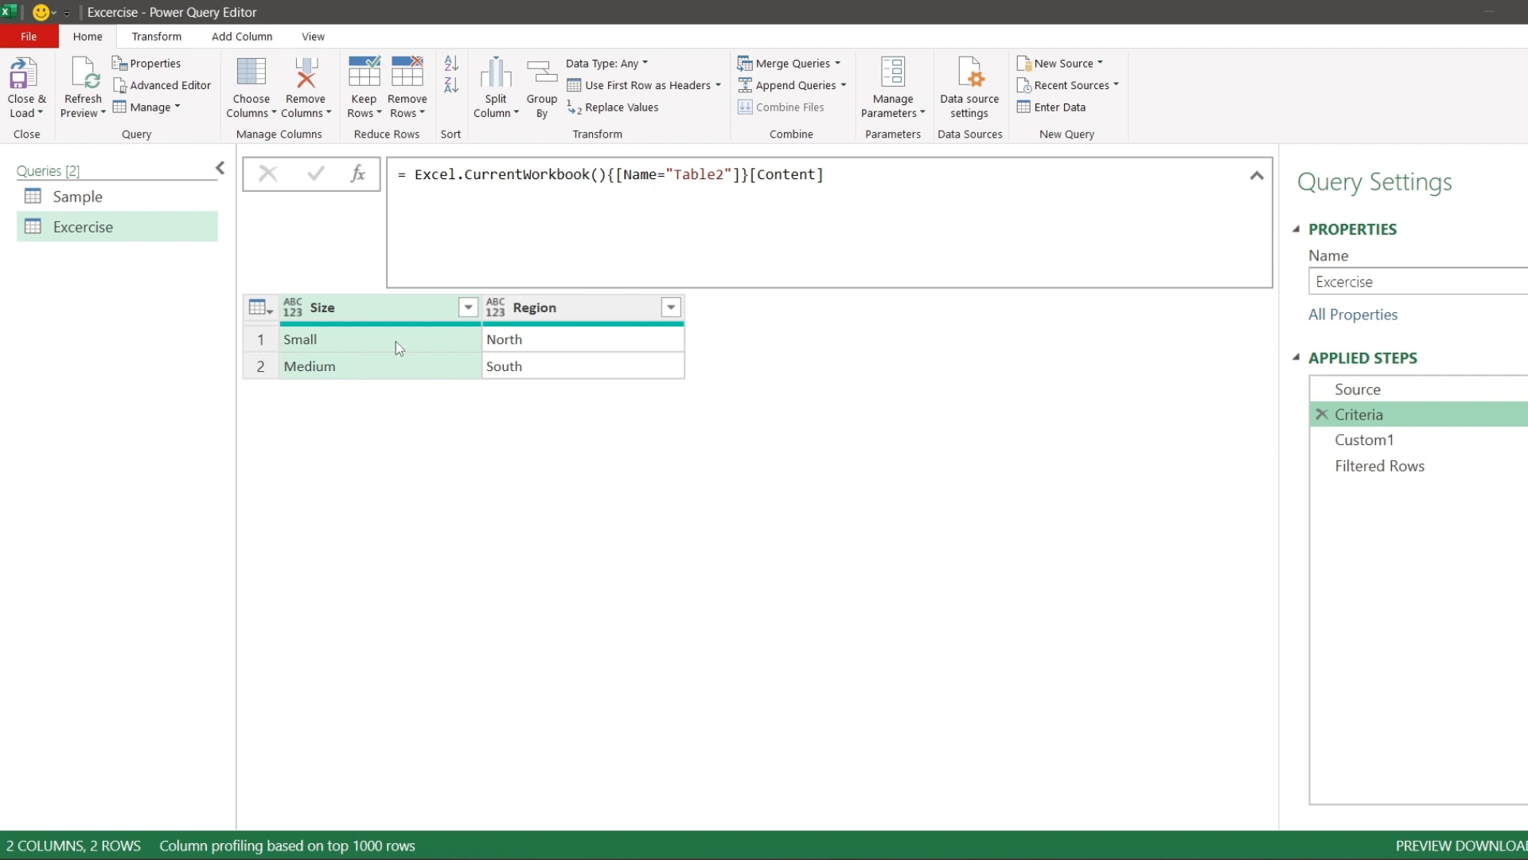
click(586, 340)
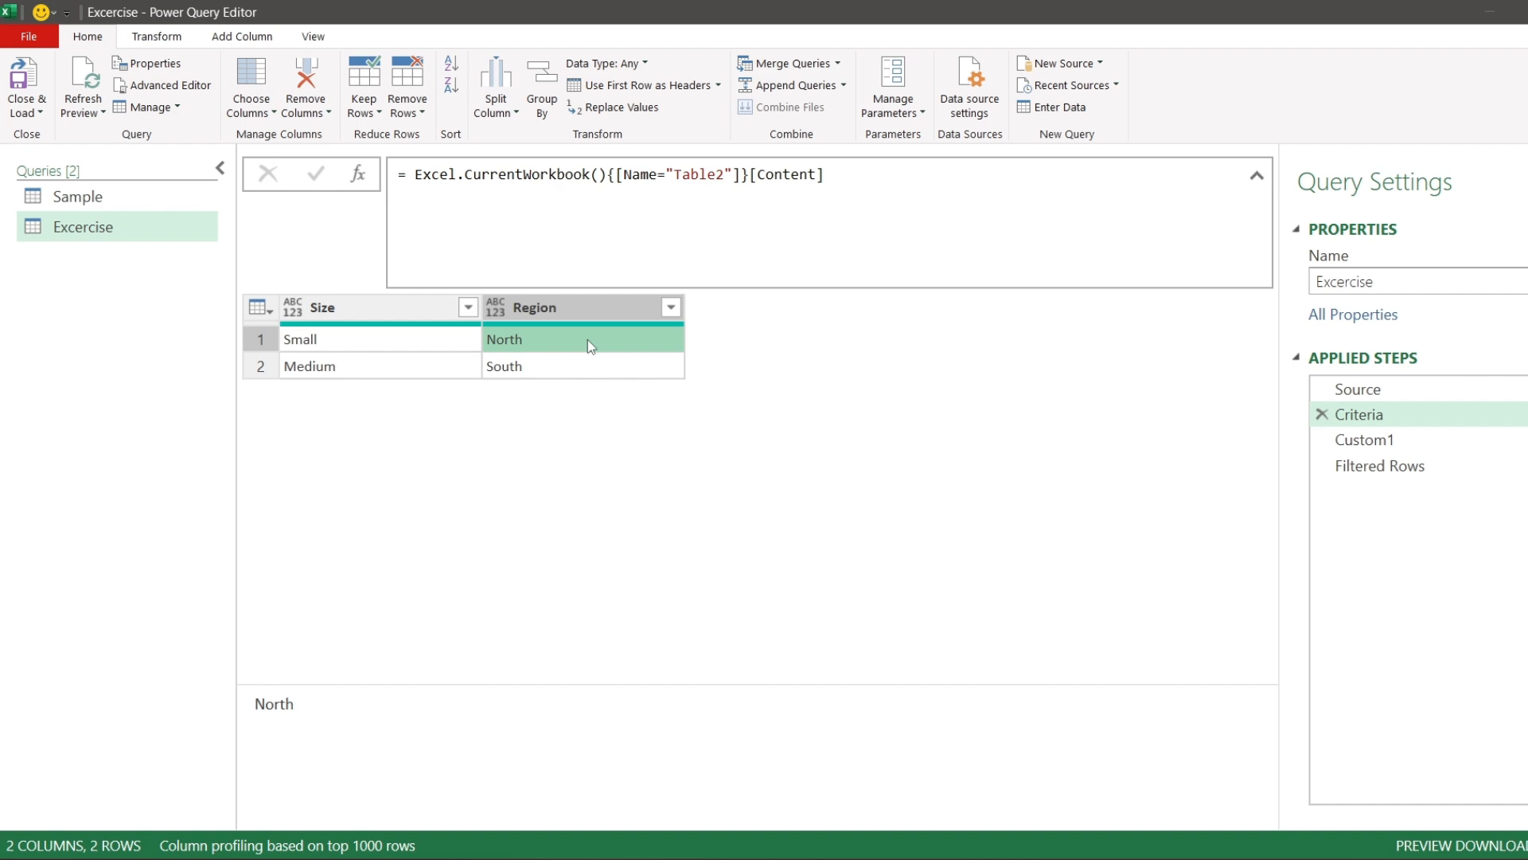
click(410, 344)
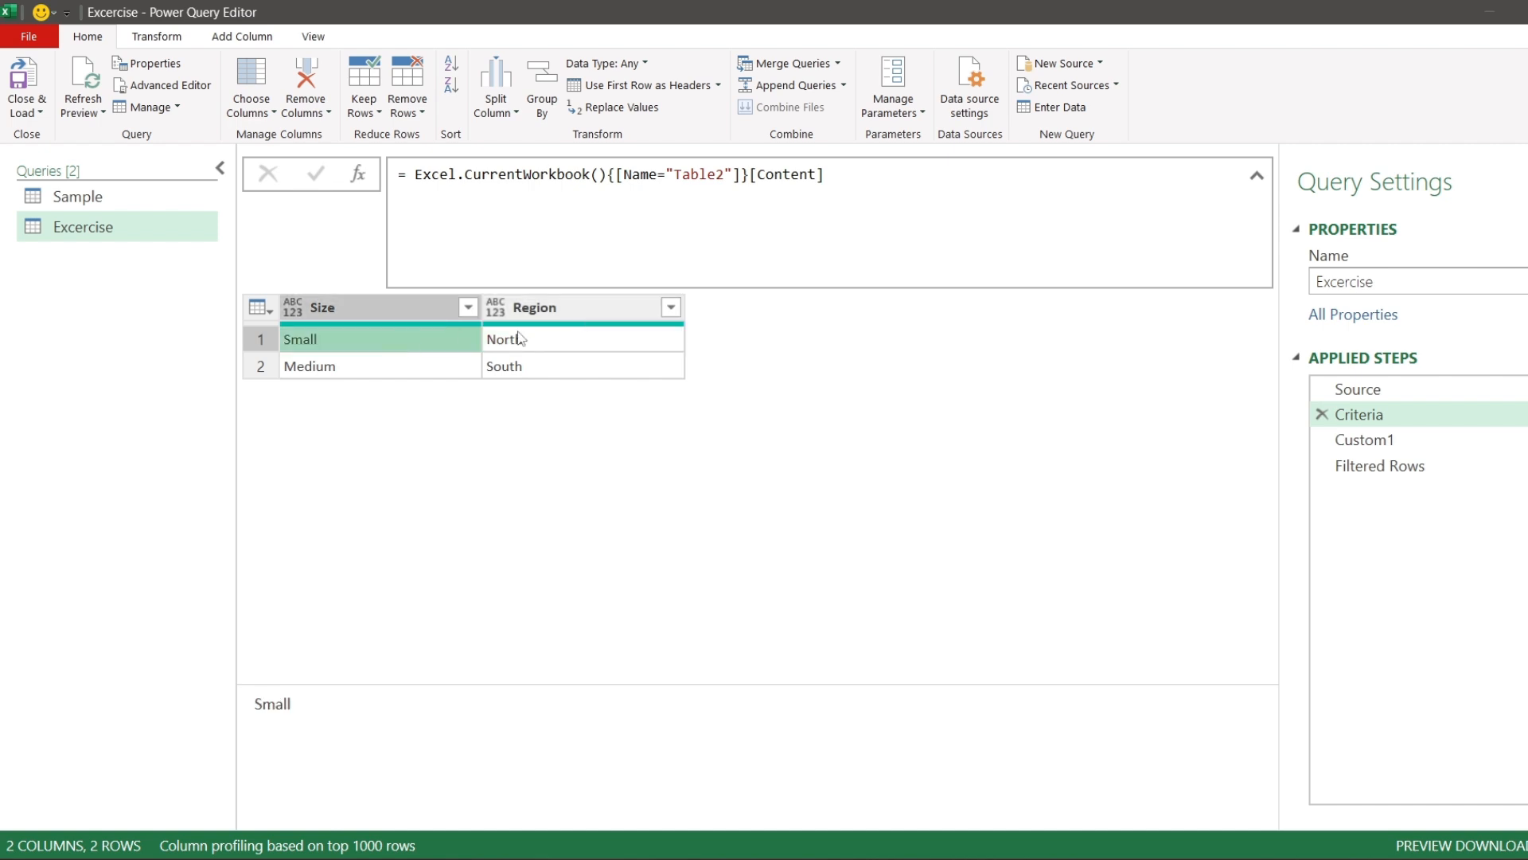
click(589, 369)
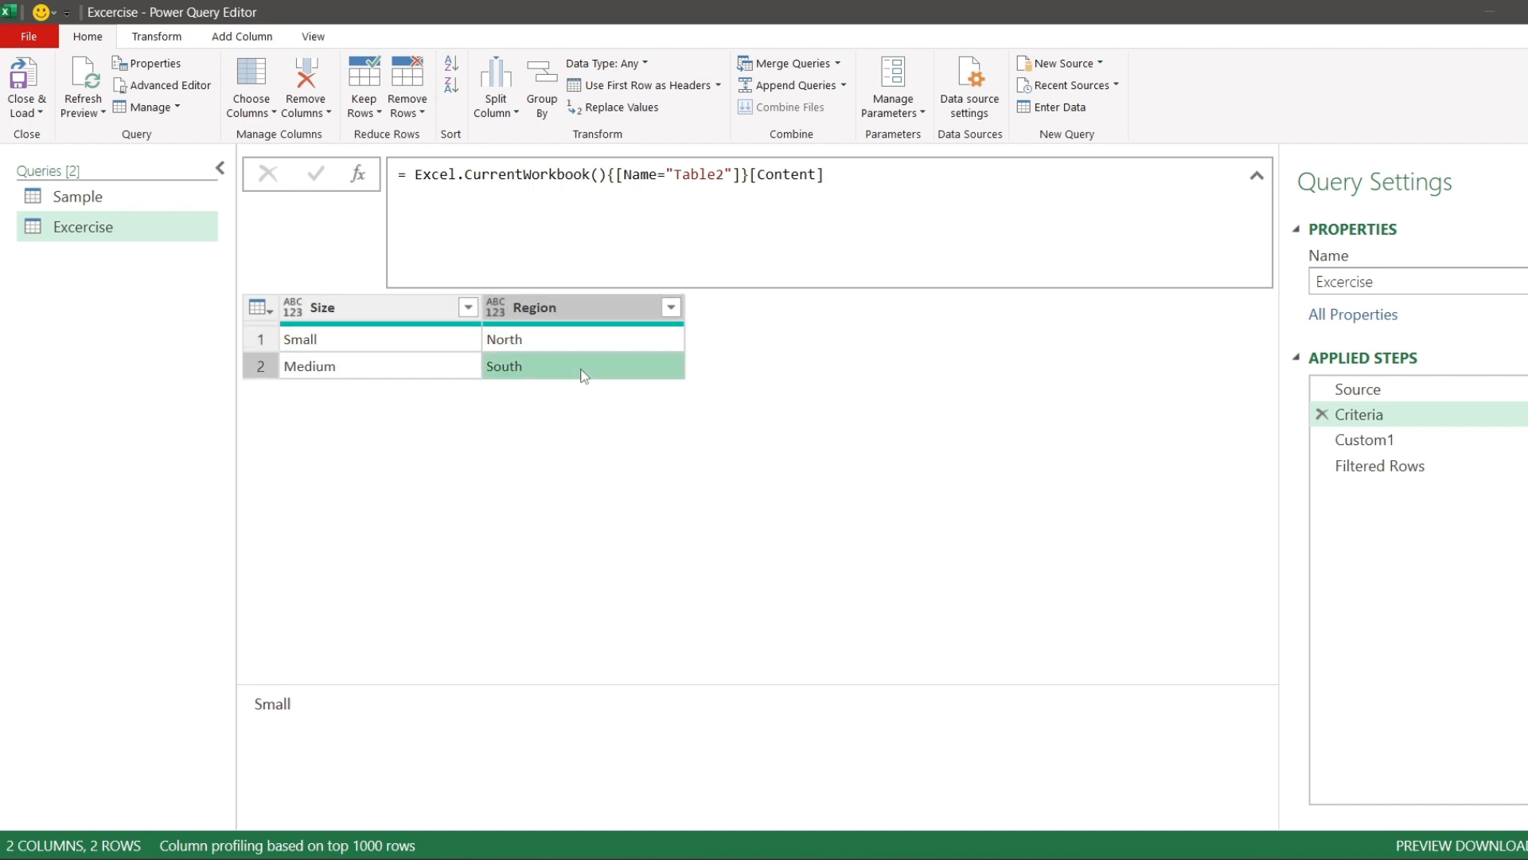
click(397, 366)
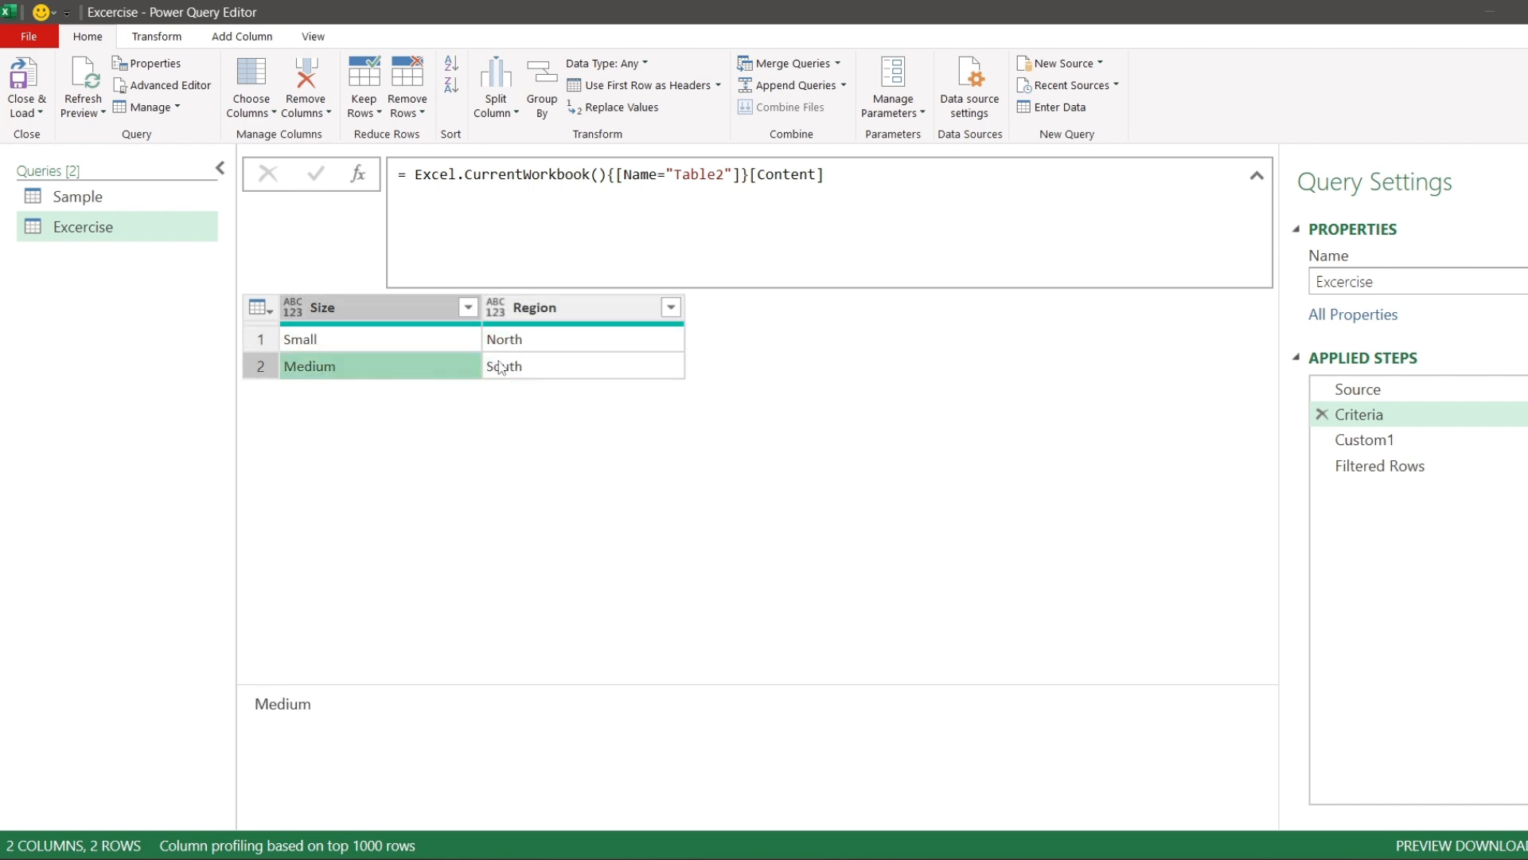
click(569, 343)
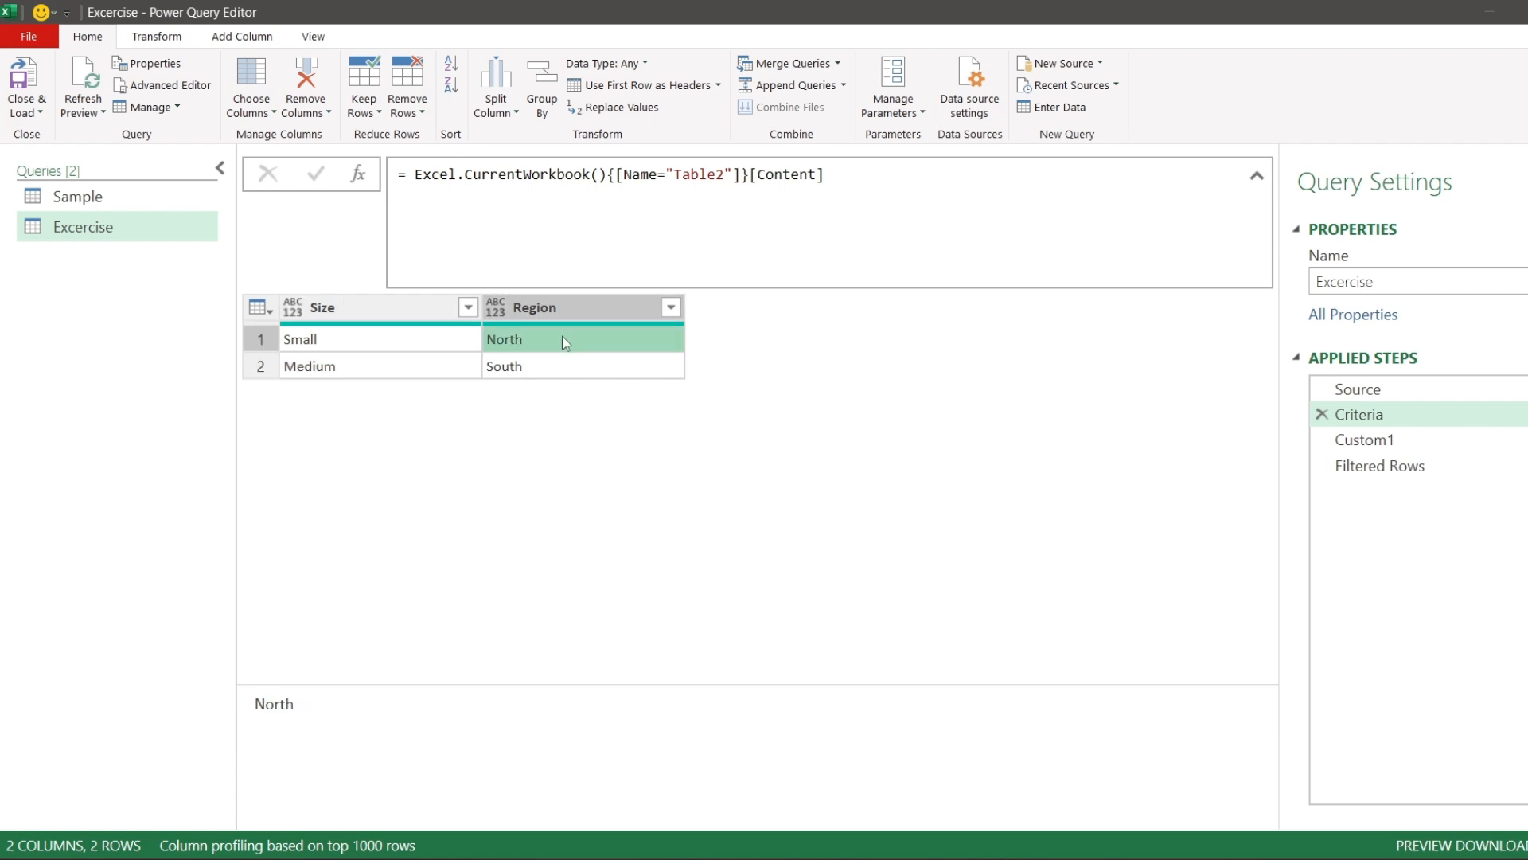
Step: Examine the Size and Region conditions in the Filtered Rows step's Table.SelectRows formula
click(1358, 467)
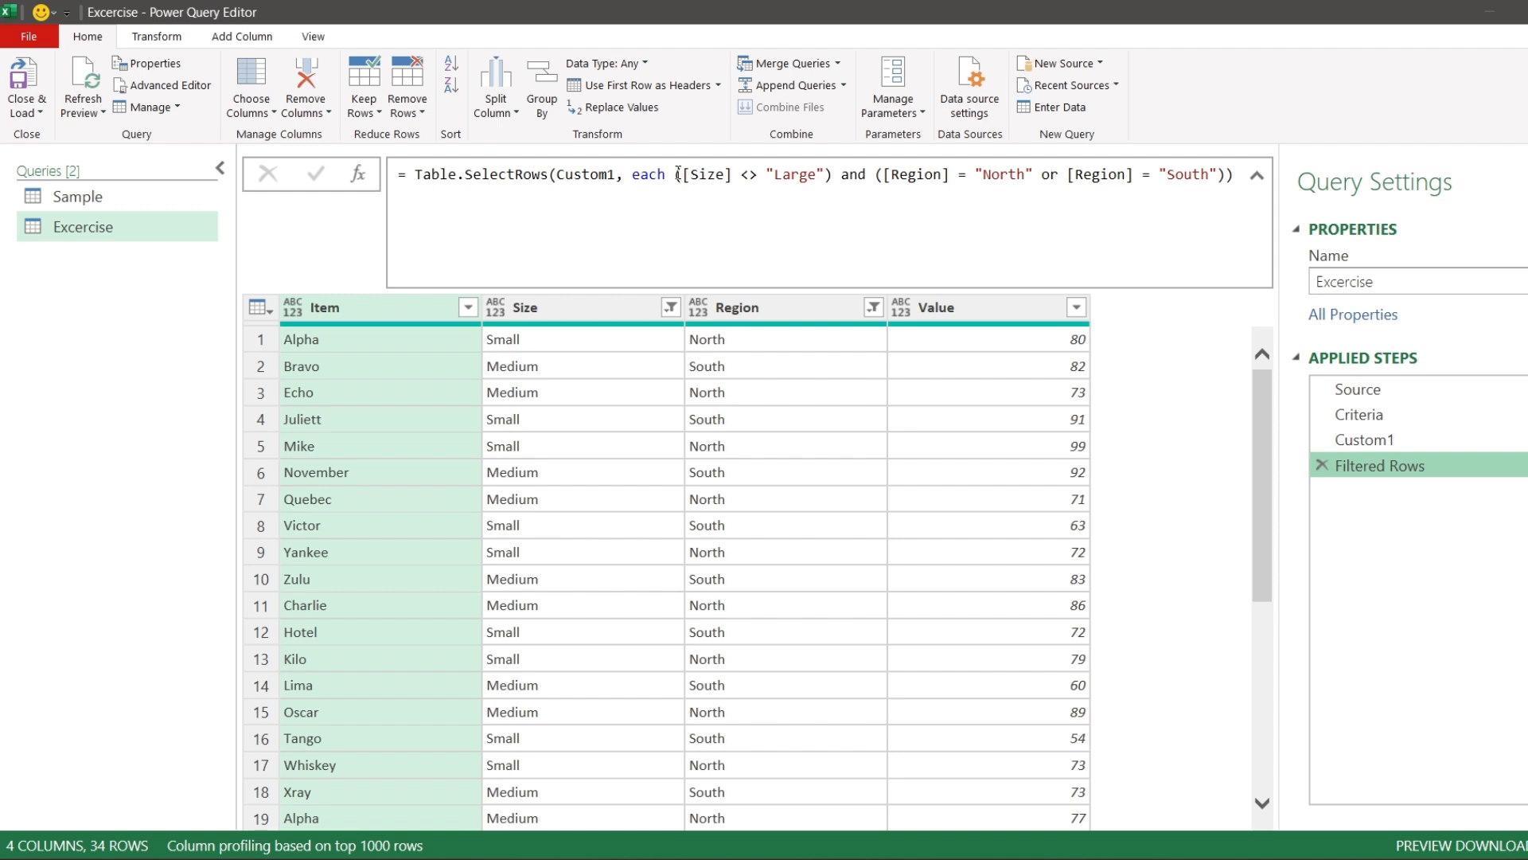
click(681, 177)
drag(681, 177, 1230, 174)
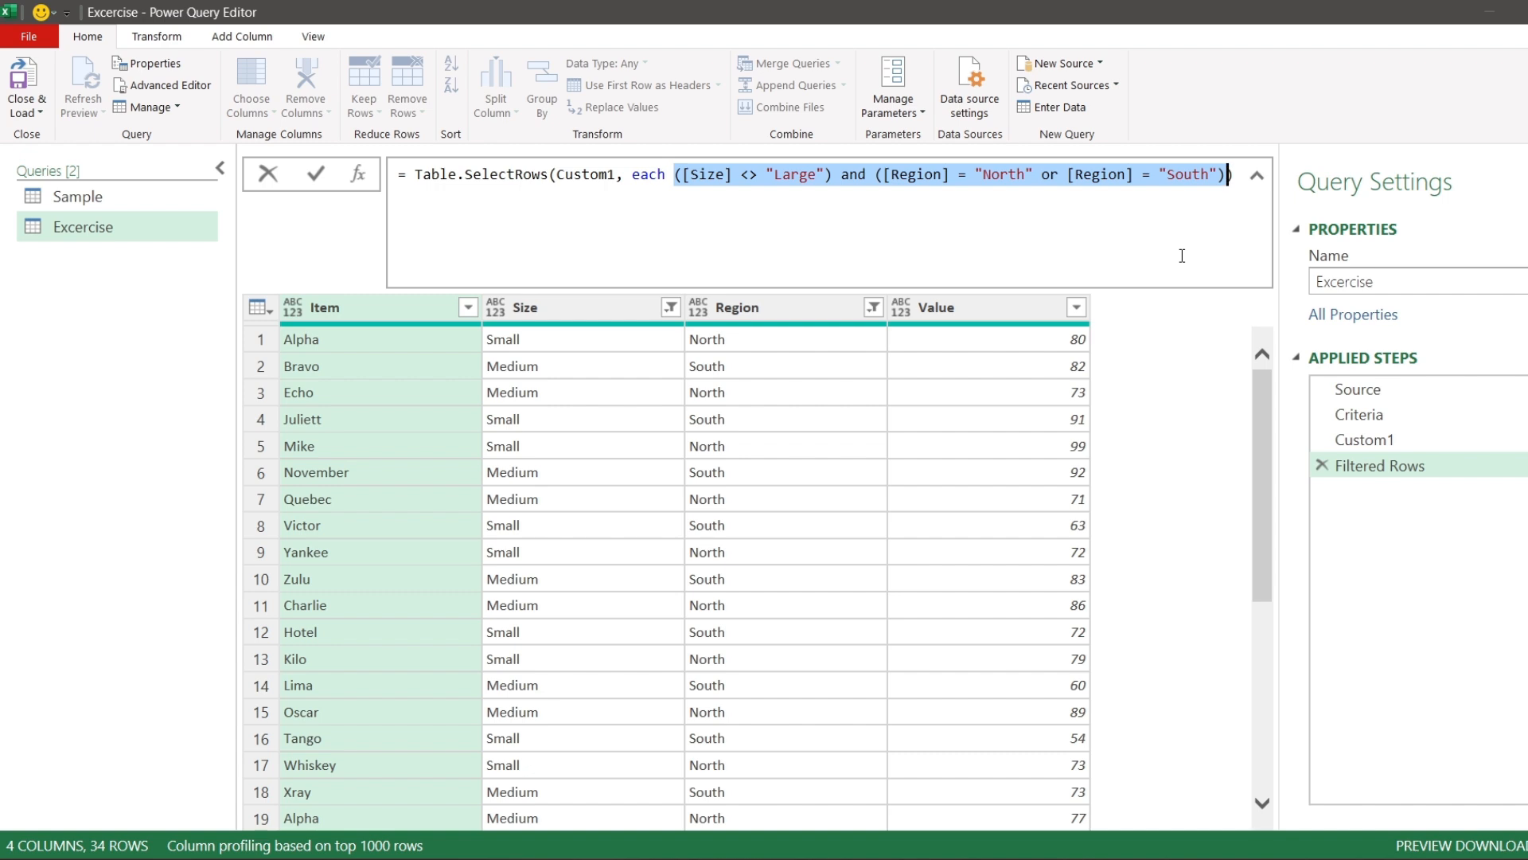
Step: Delete the Filtered Rows and Custom1 steps from the Excercise query
click(1326, 465)
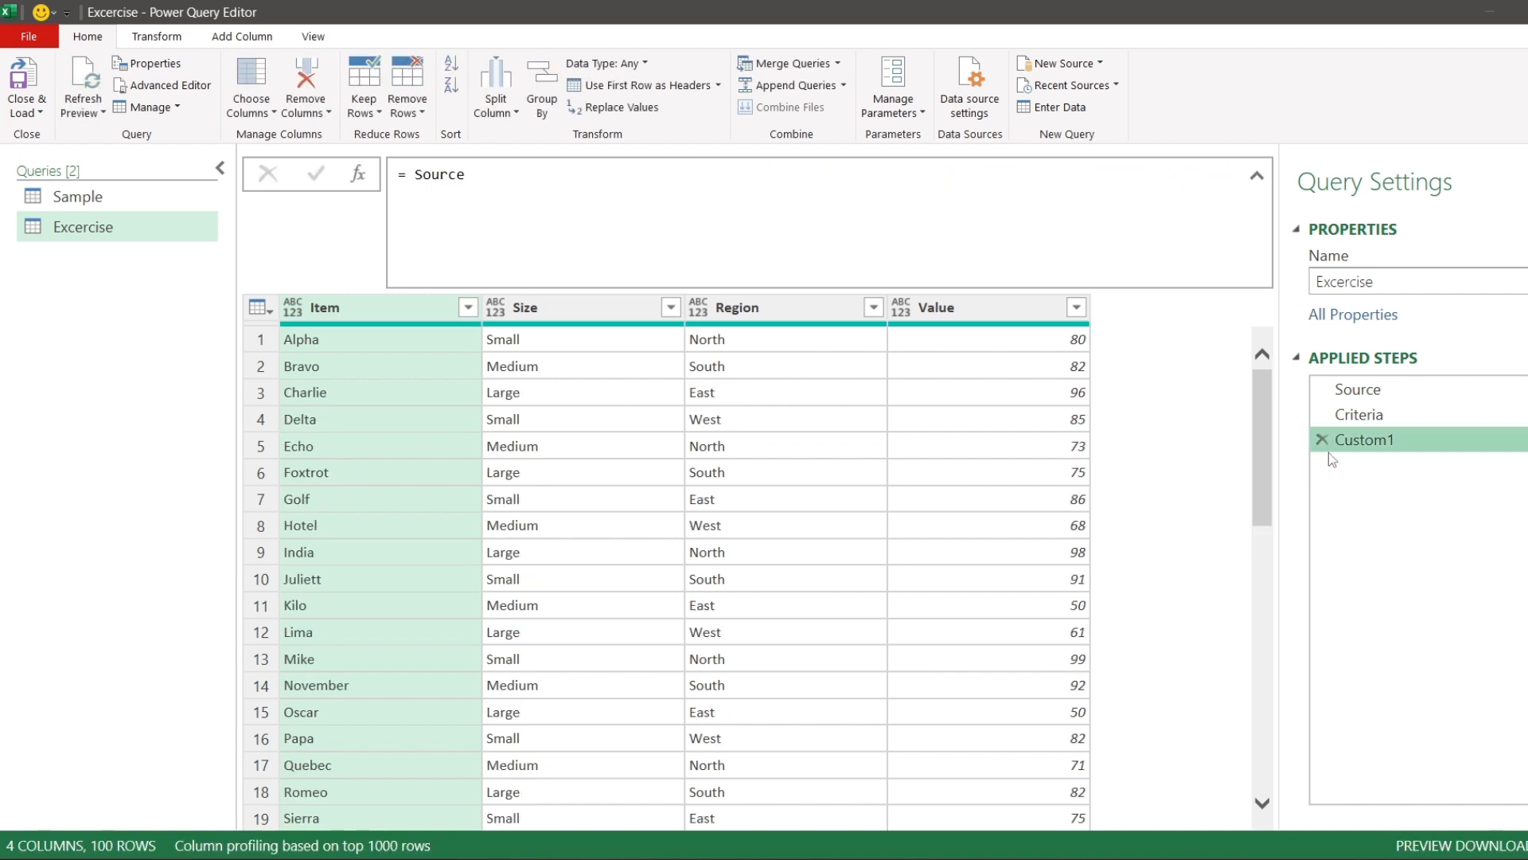
click(1322, 439)
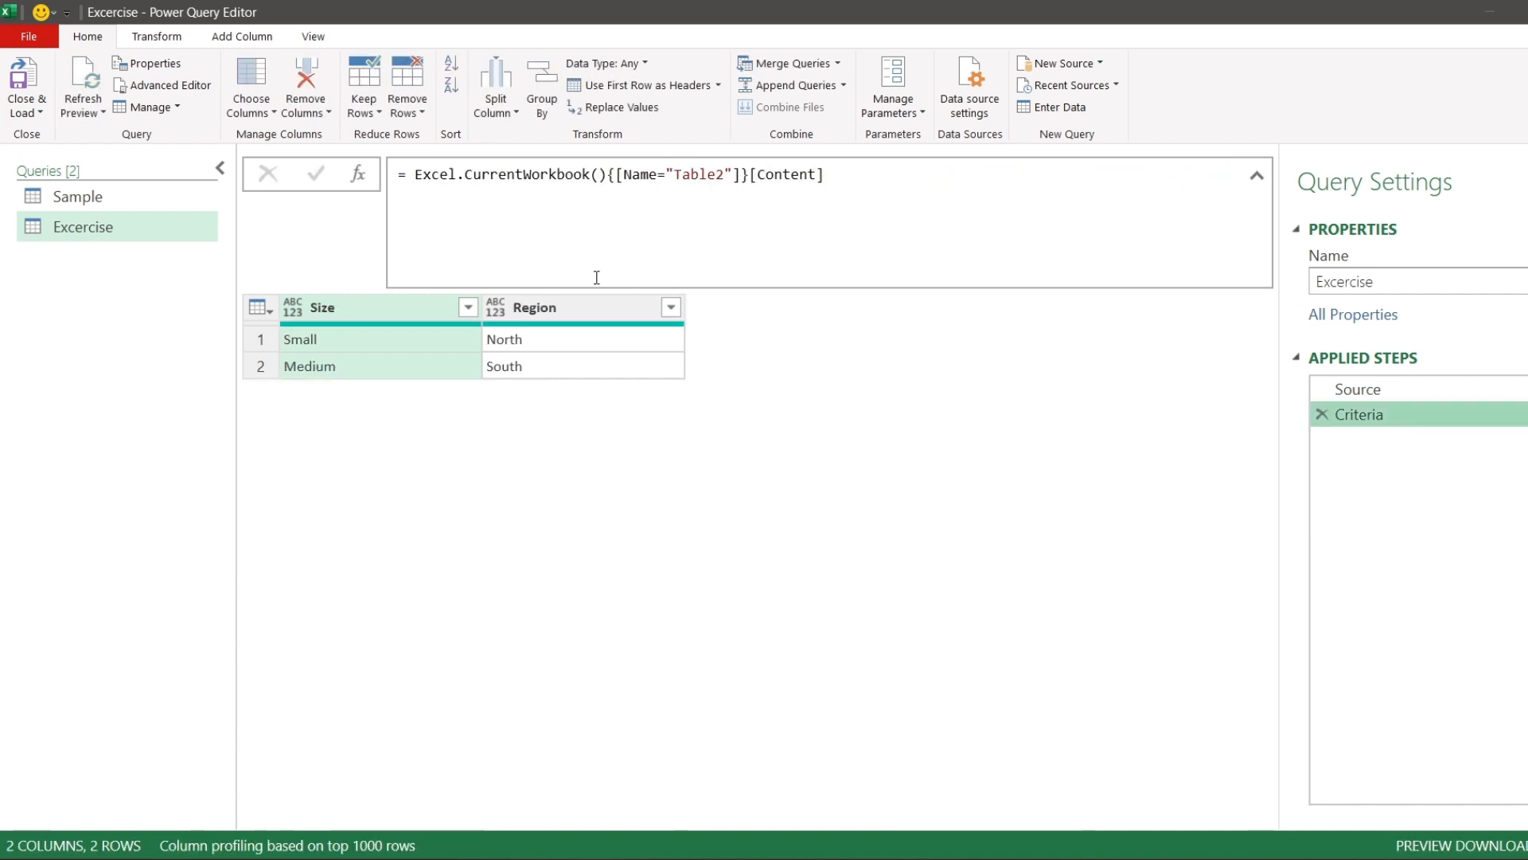
Step: Add a custom step after Criteria that returns the original table, using the formula = Source
click(358, 175)
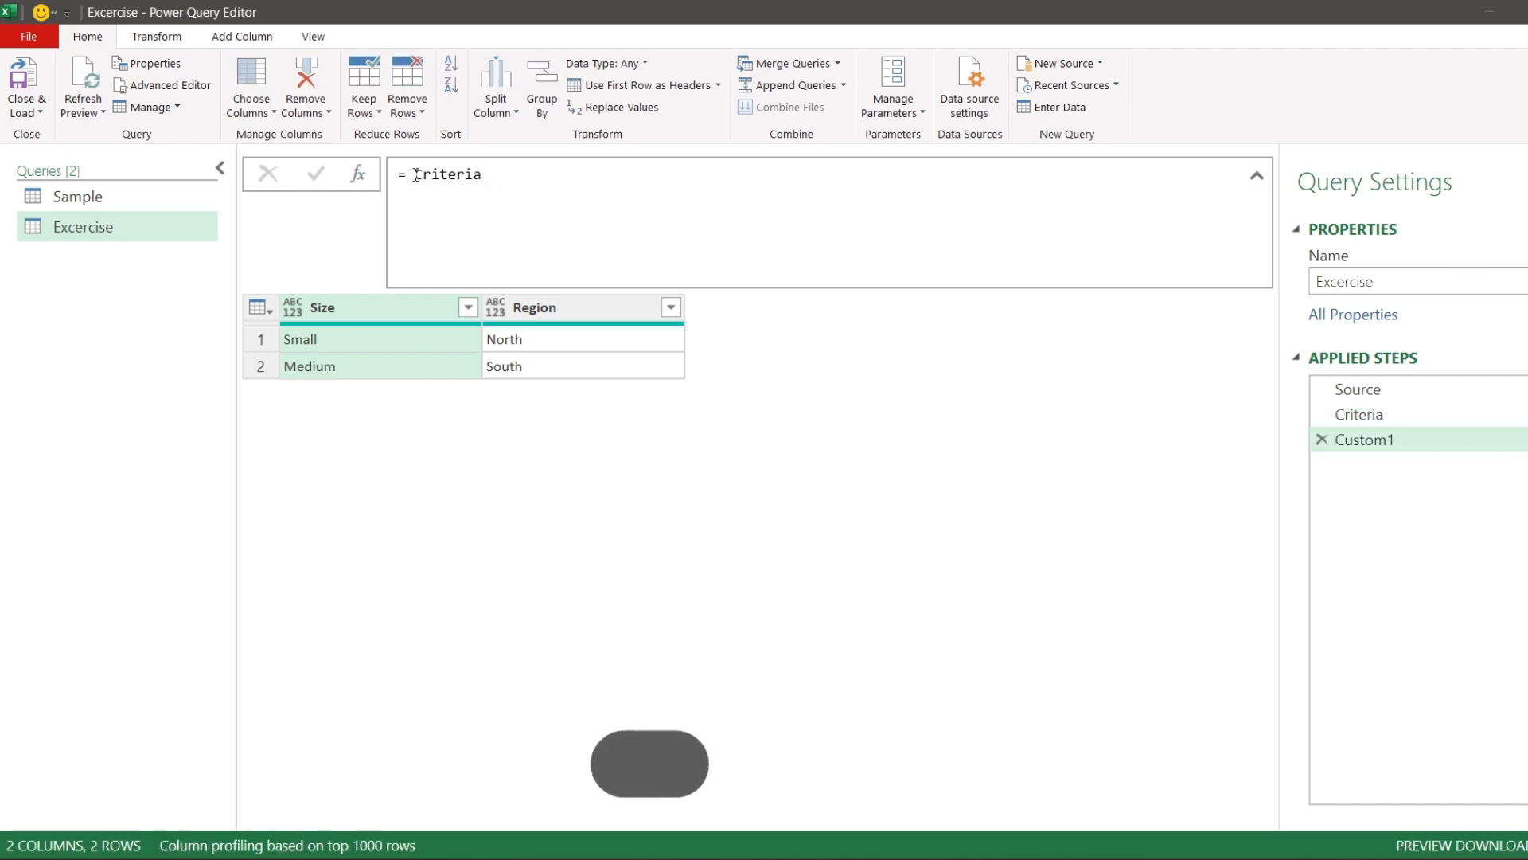
drag(415, 174, 550, 171)
text(Source)
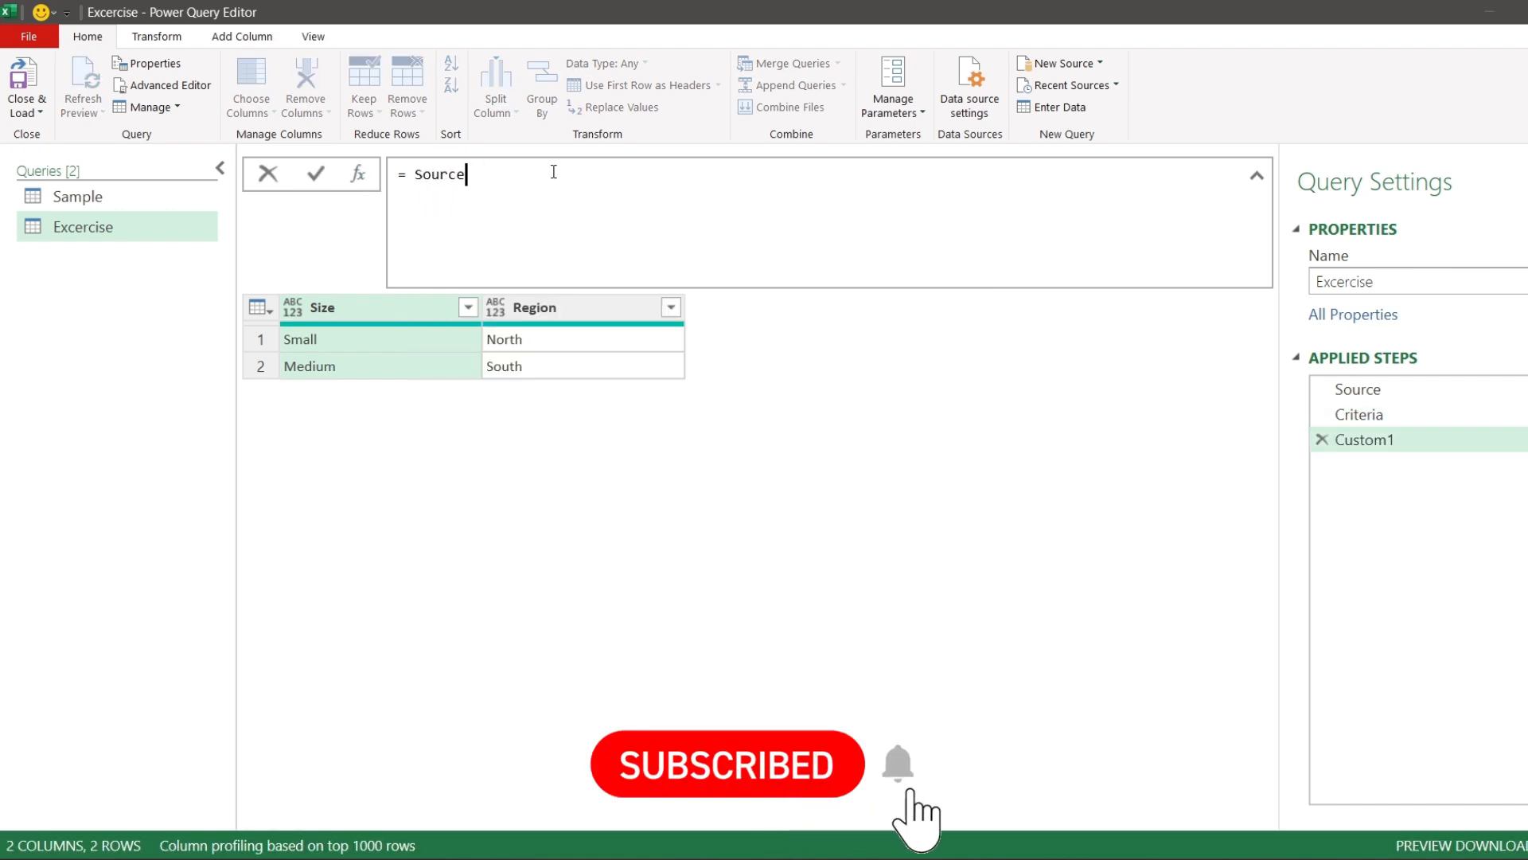
click(316, 174)
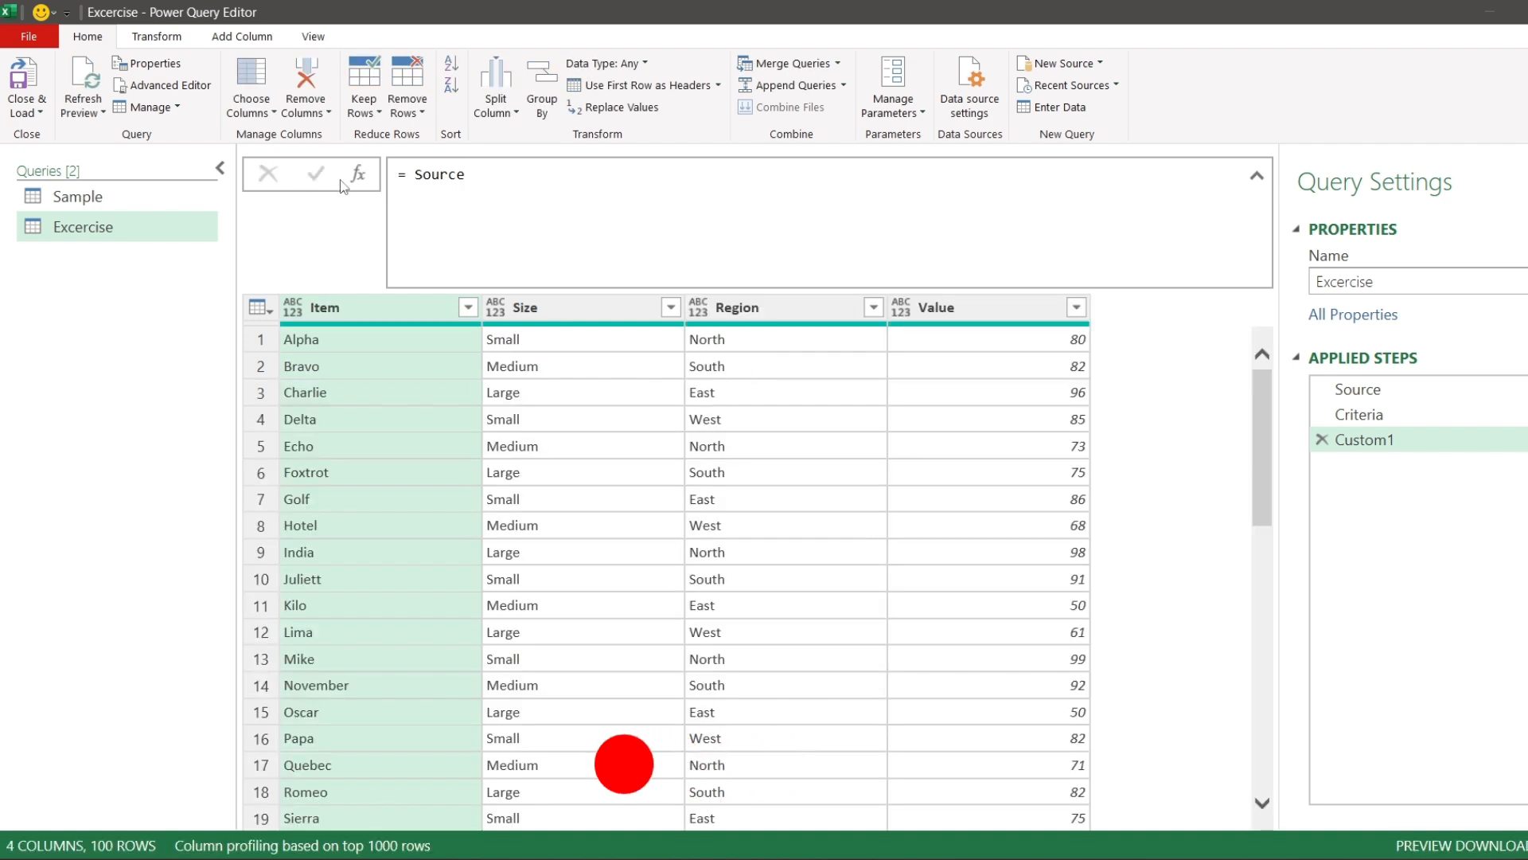
Step: Wrap Source in the Custom1 formula with Table.SelectRows and begin its condition argument with each
click(410, 175)
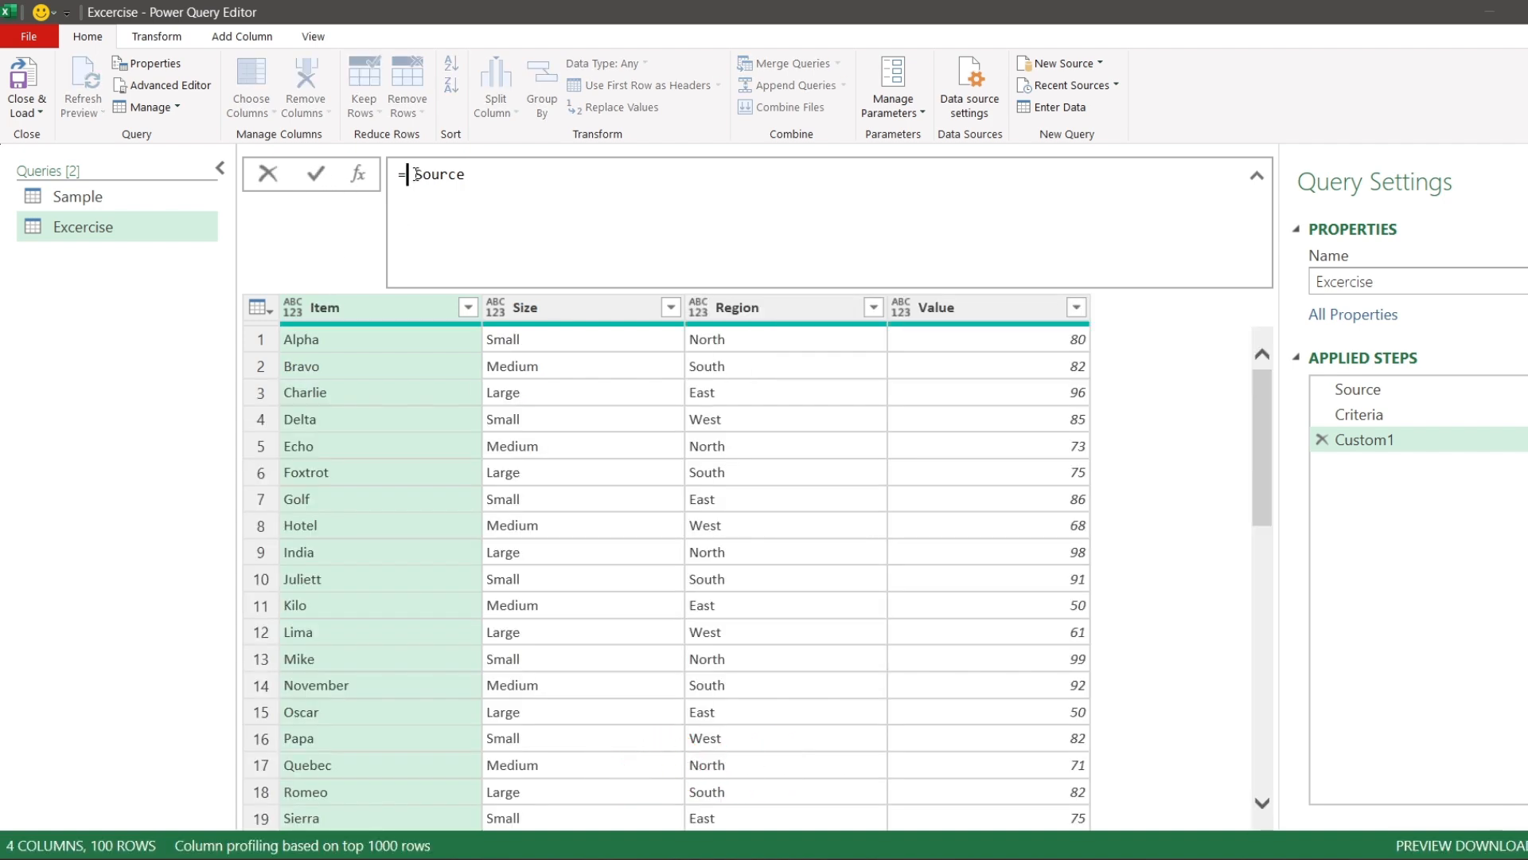
key(Left)
text(tblse)
key(Tab)
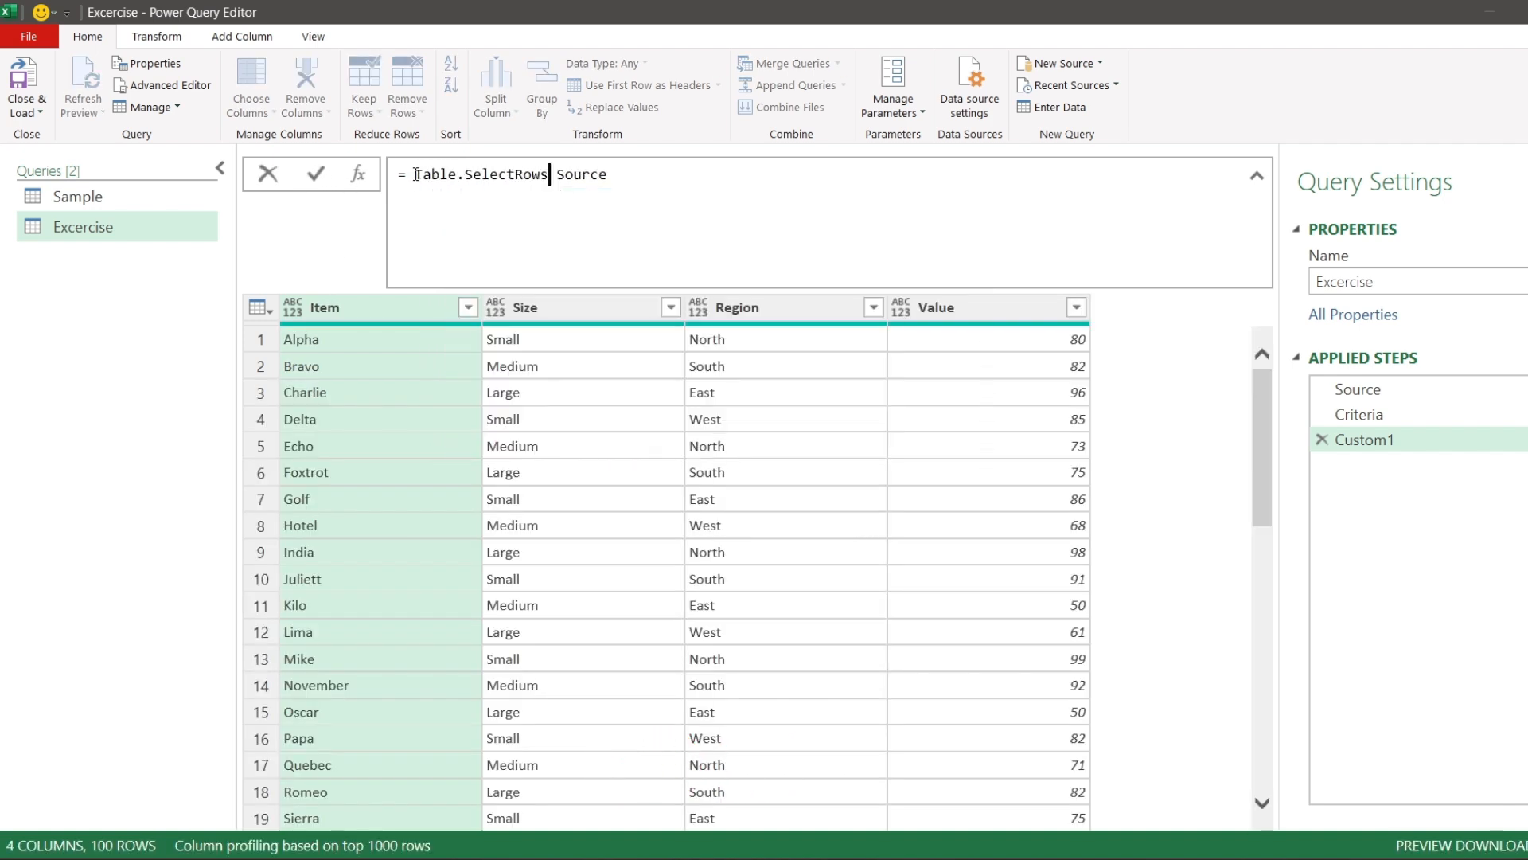
text(()
key(Delete)
key(Delete)
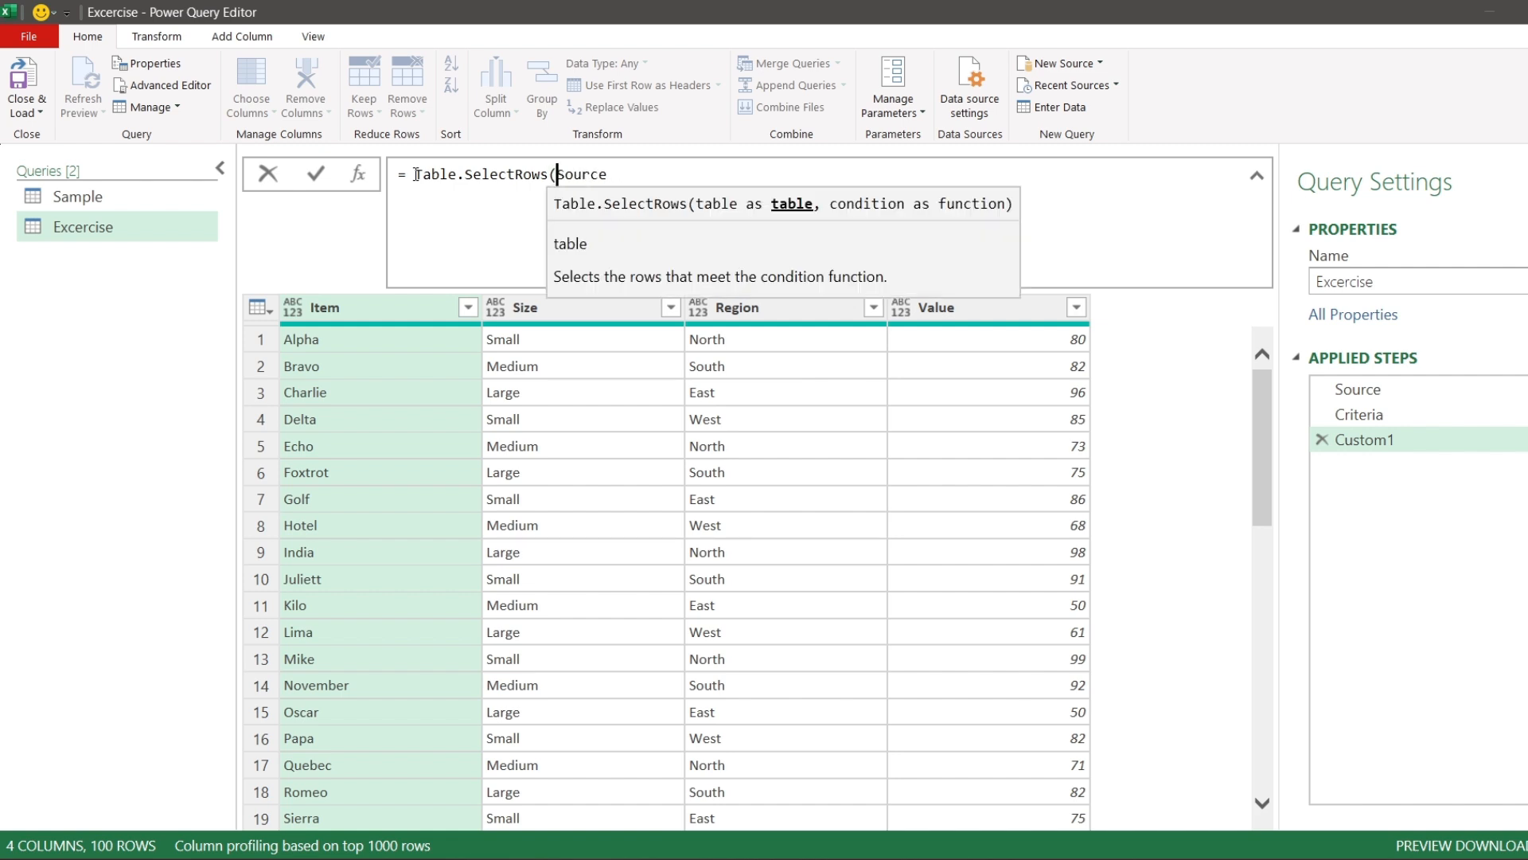
double_click(593, 174)
click(636, 171)
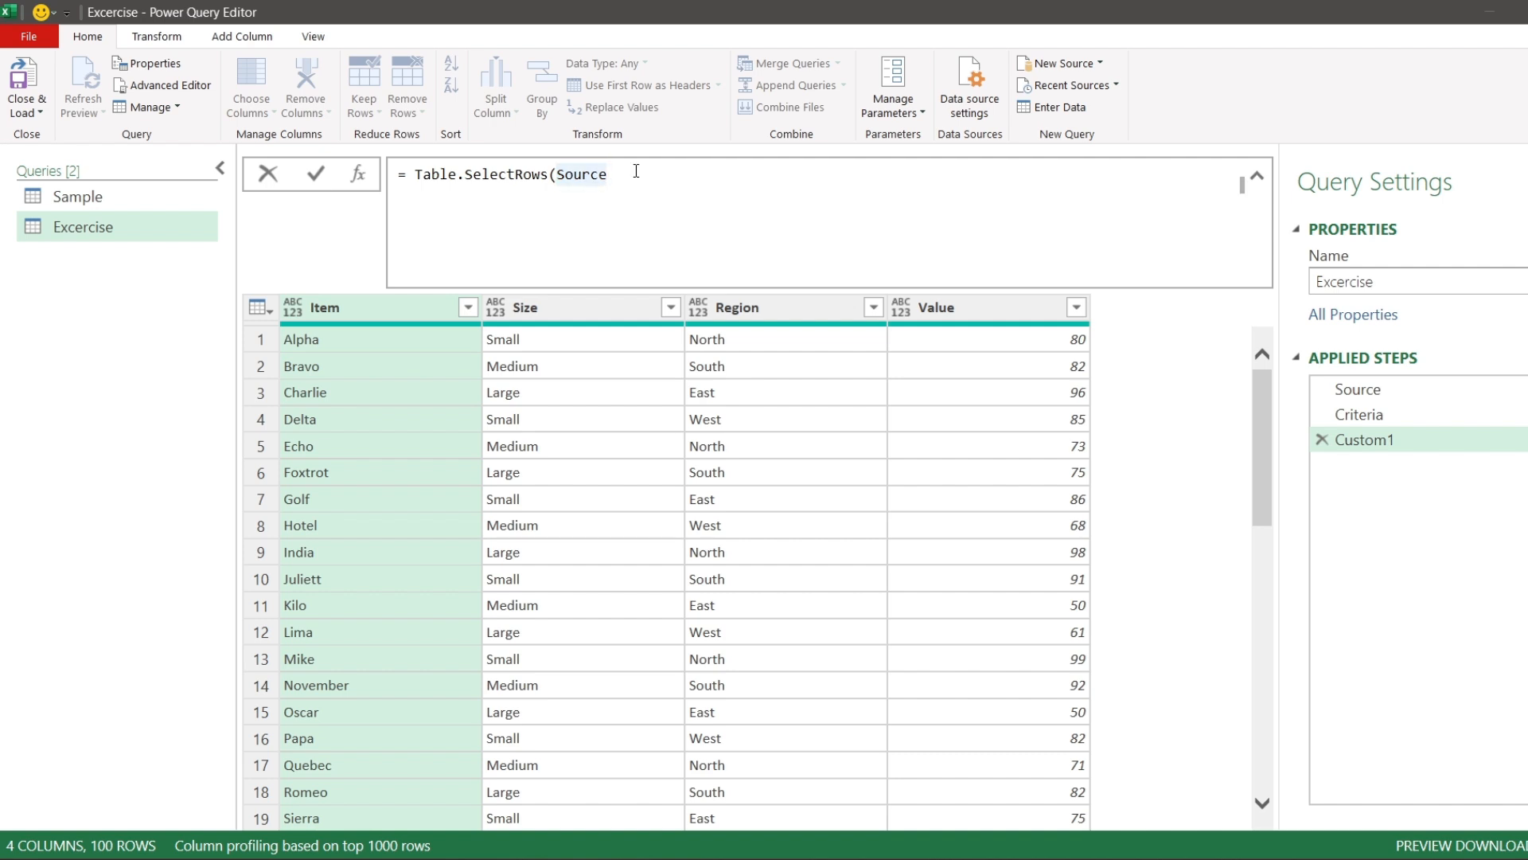
text(,)
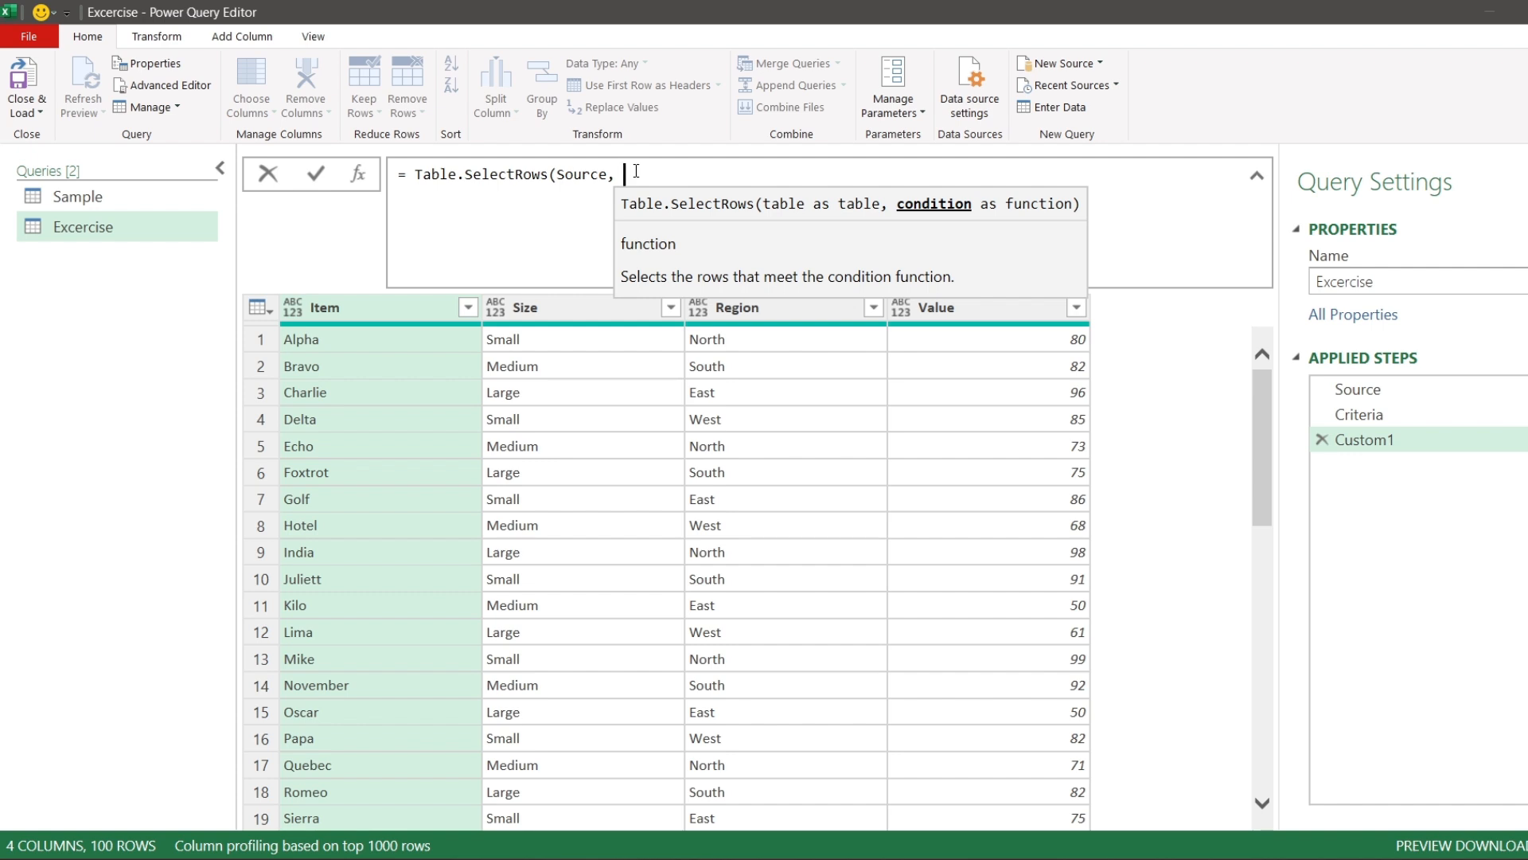
text(each)
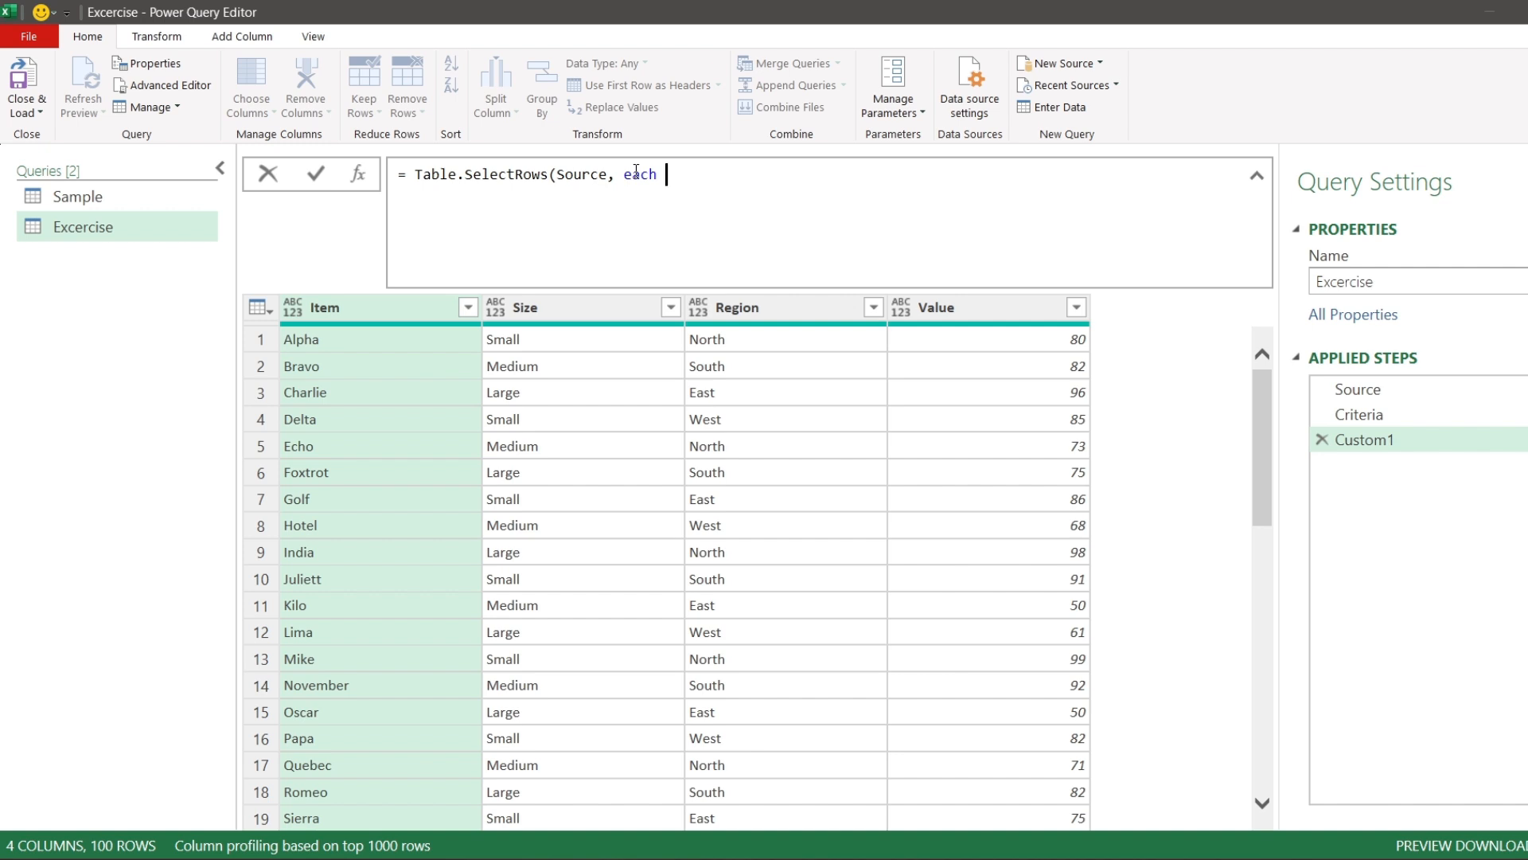
Step: Add Table.Contains after each as the row condition, with Criteria as its table argument
text(Table.Contains)
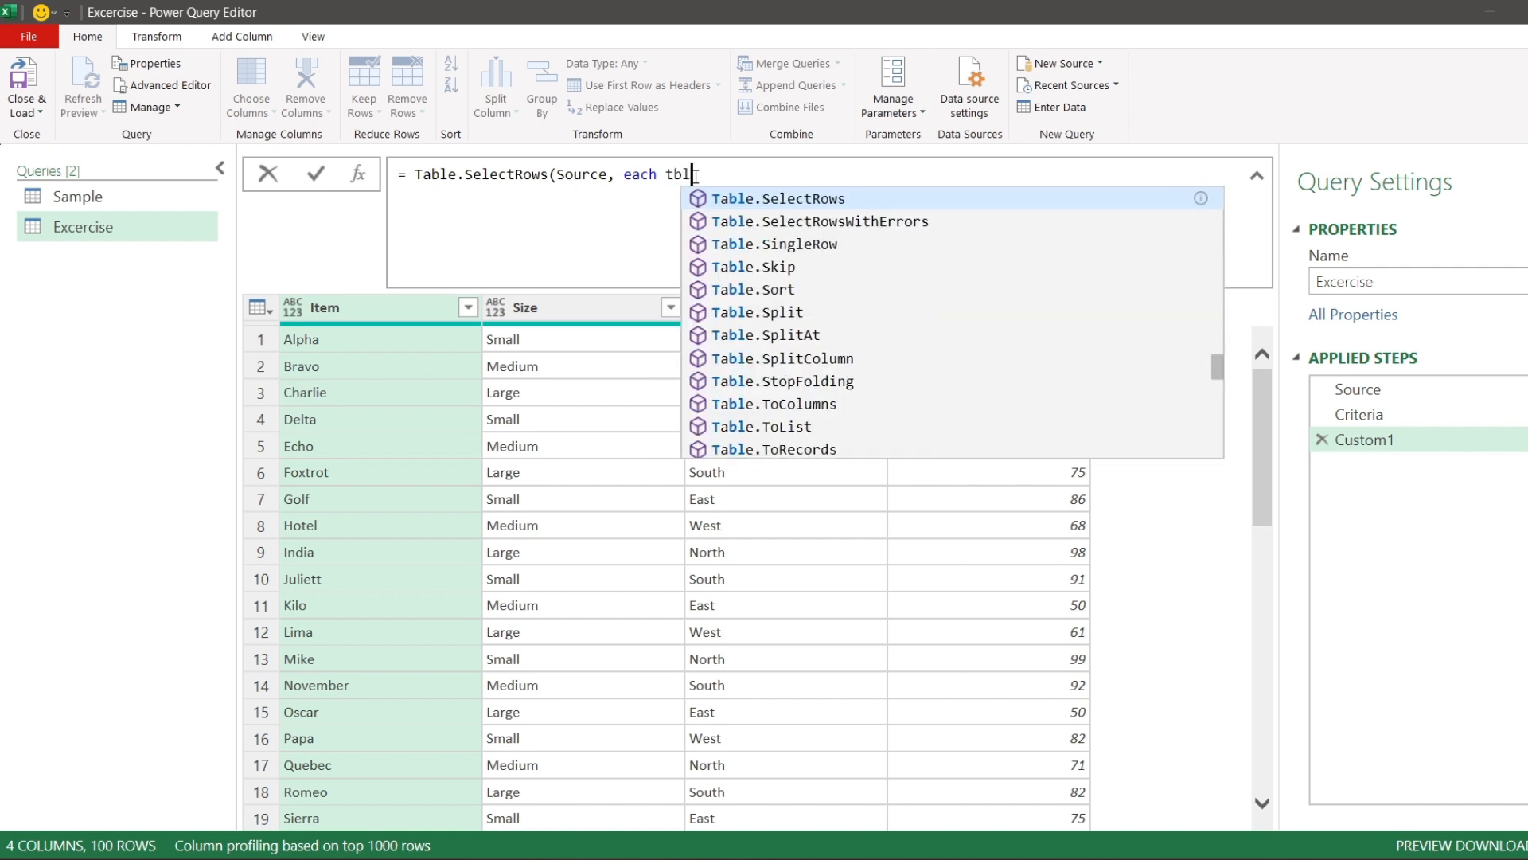
text(()
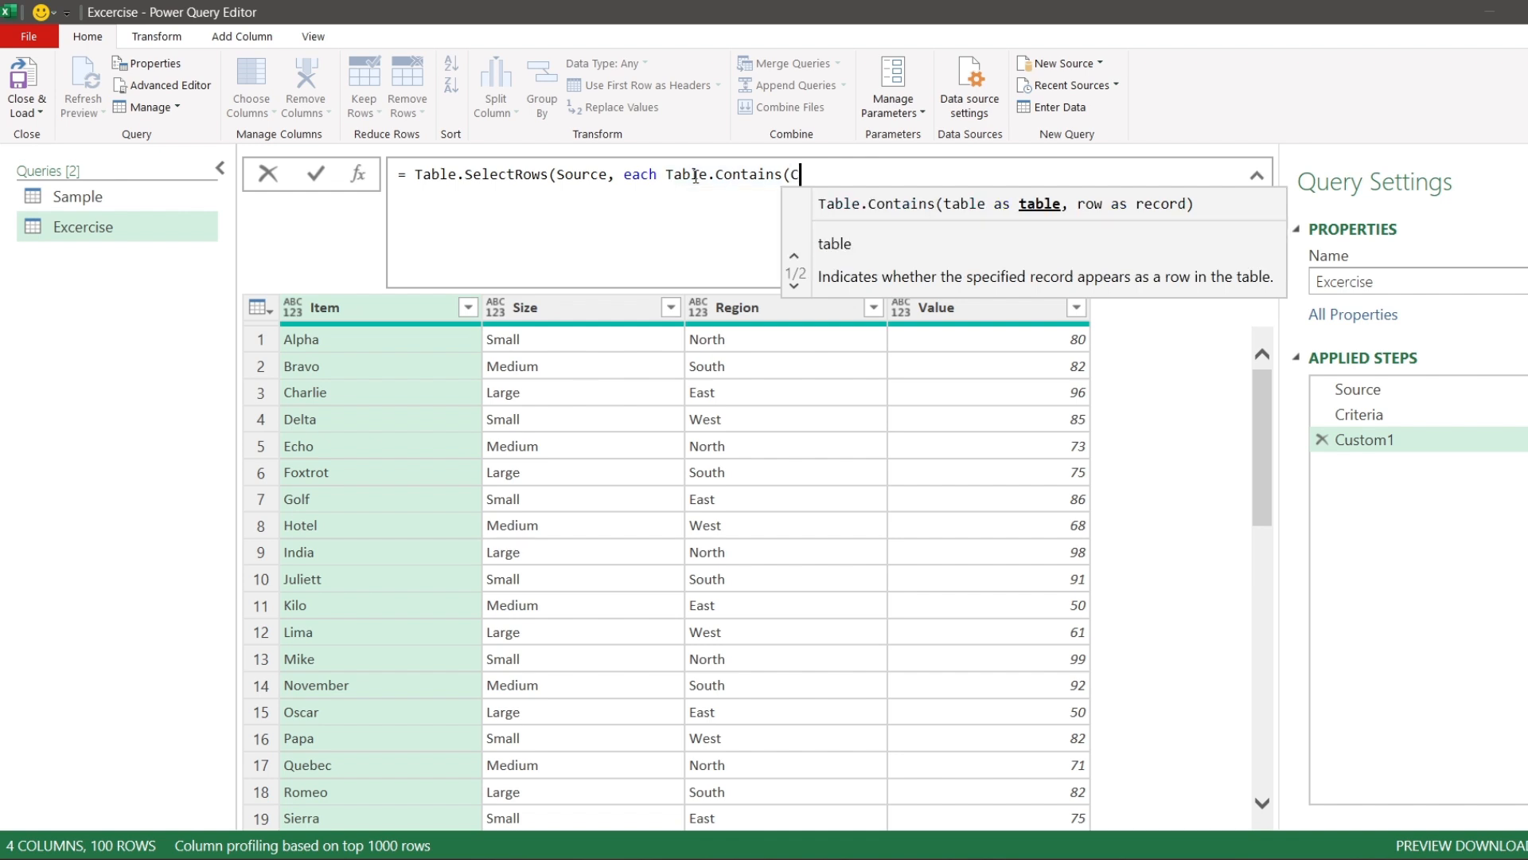
text(Criteria,)
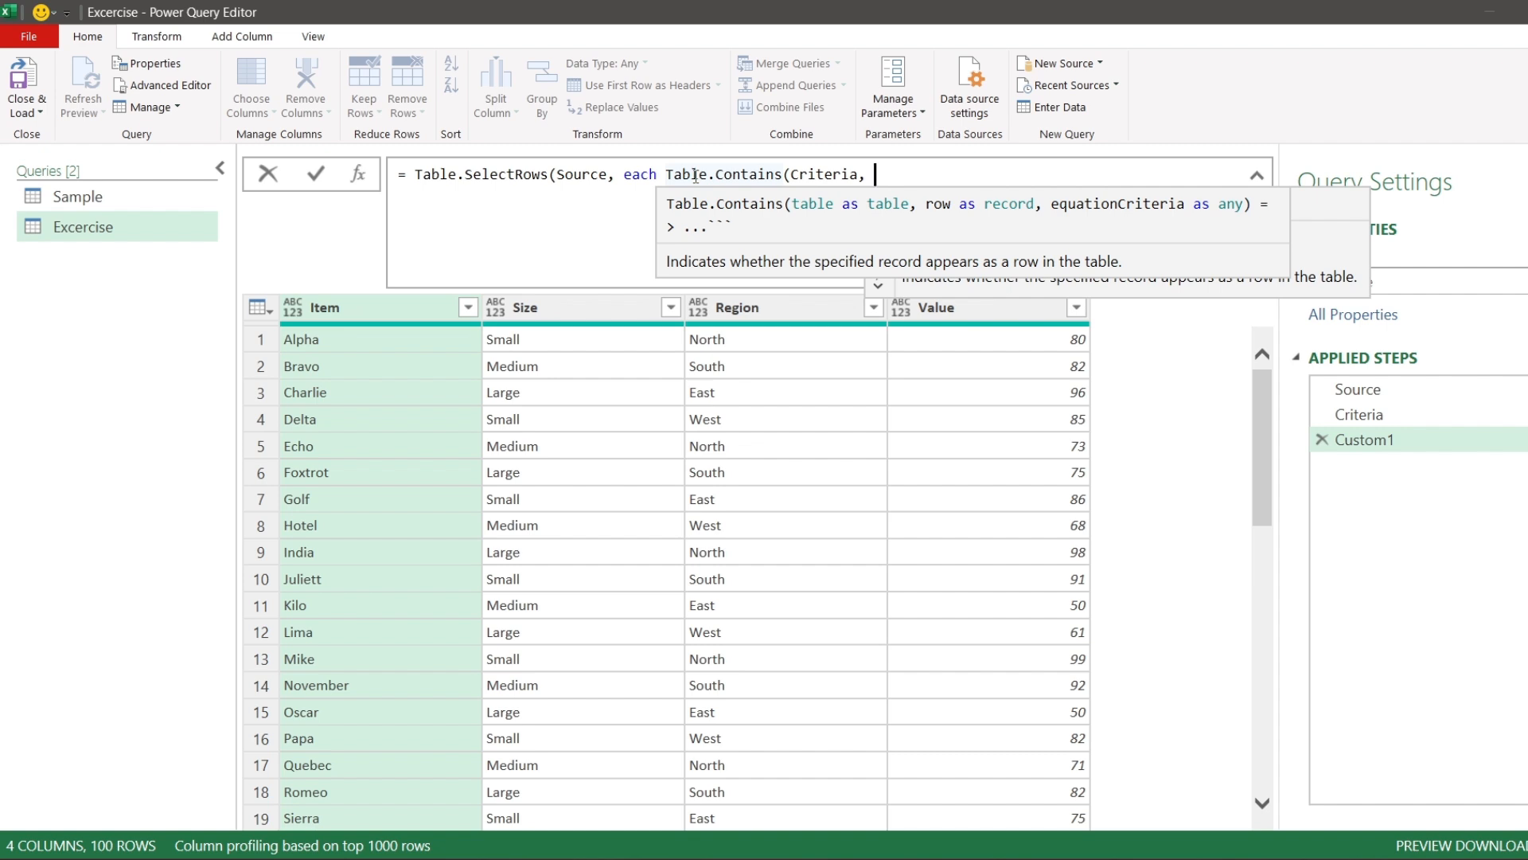
Step: Supply [ [Size], [Region] ] as the row record for Table.Contains and close both functions' parentheses
text([)
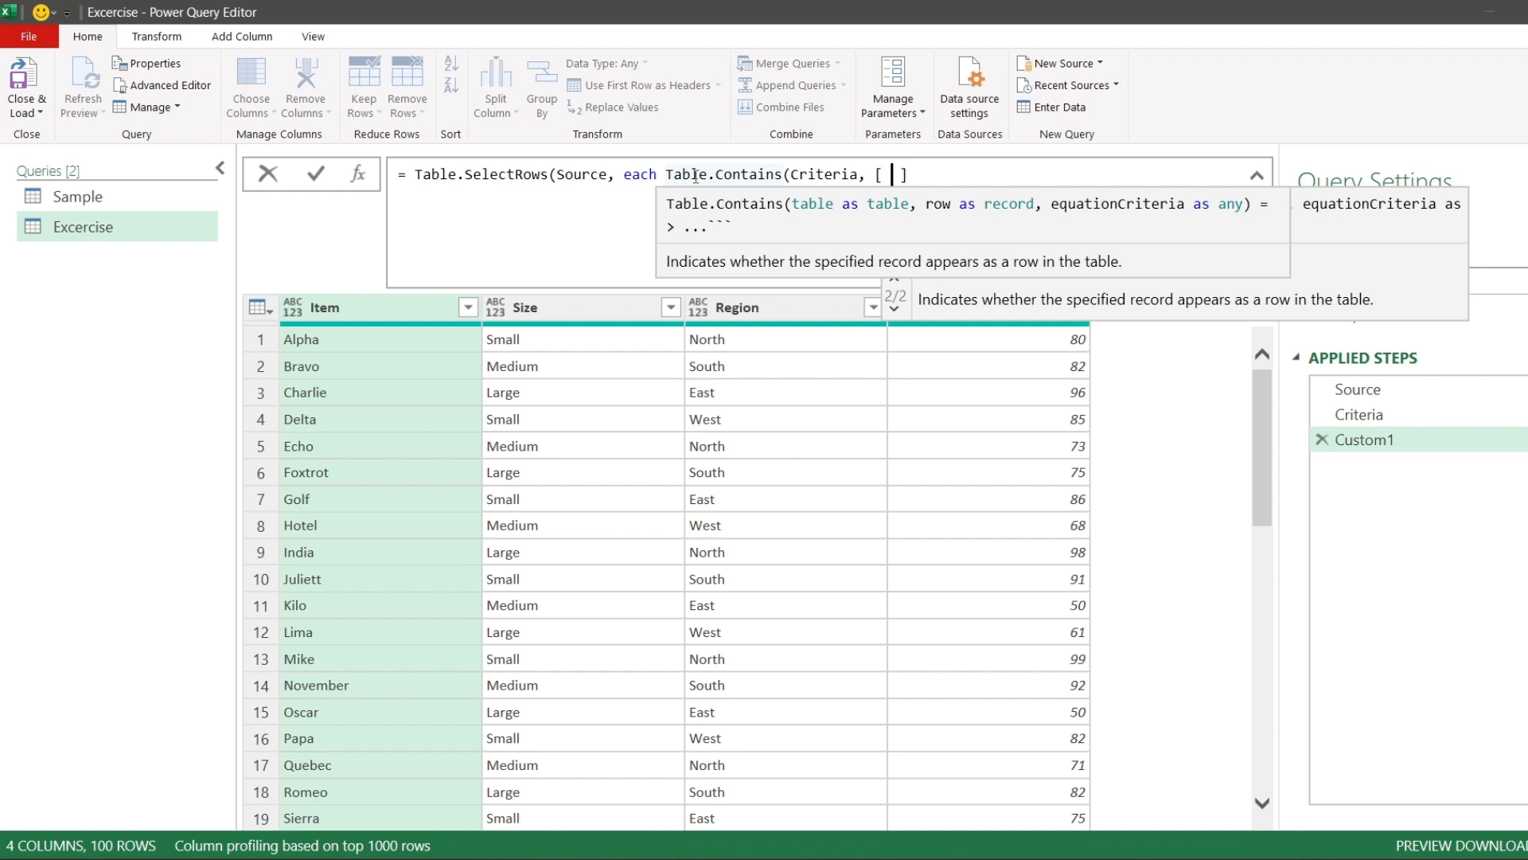
text([Siz)
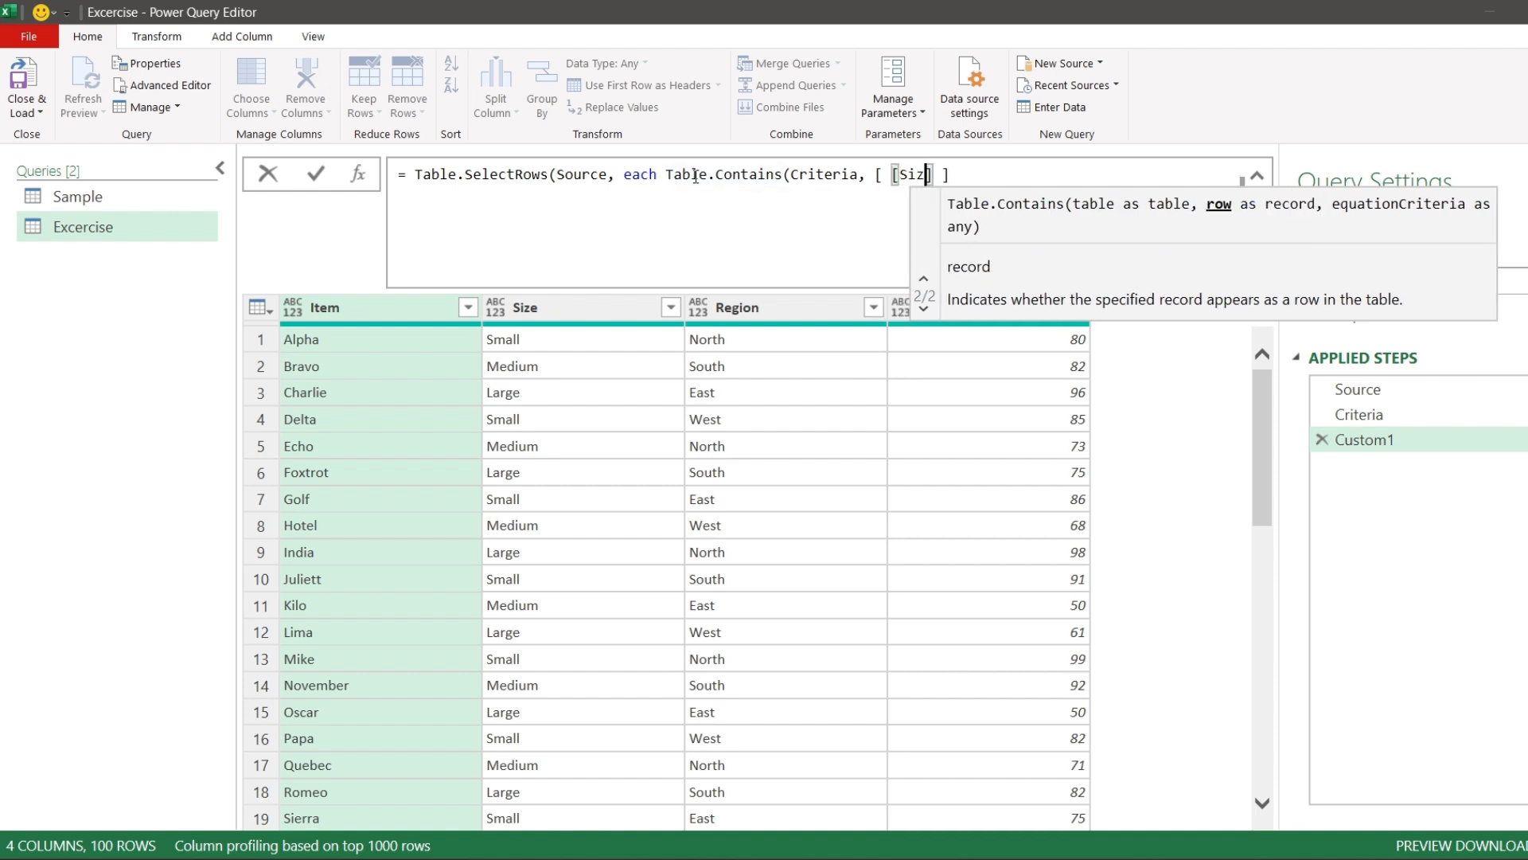
text(e], )
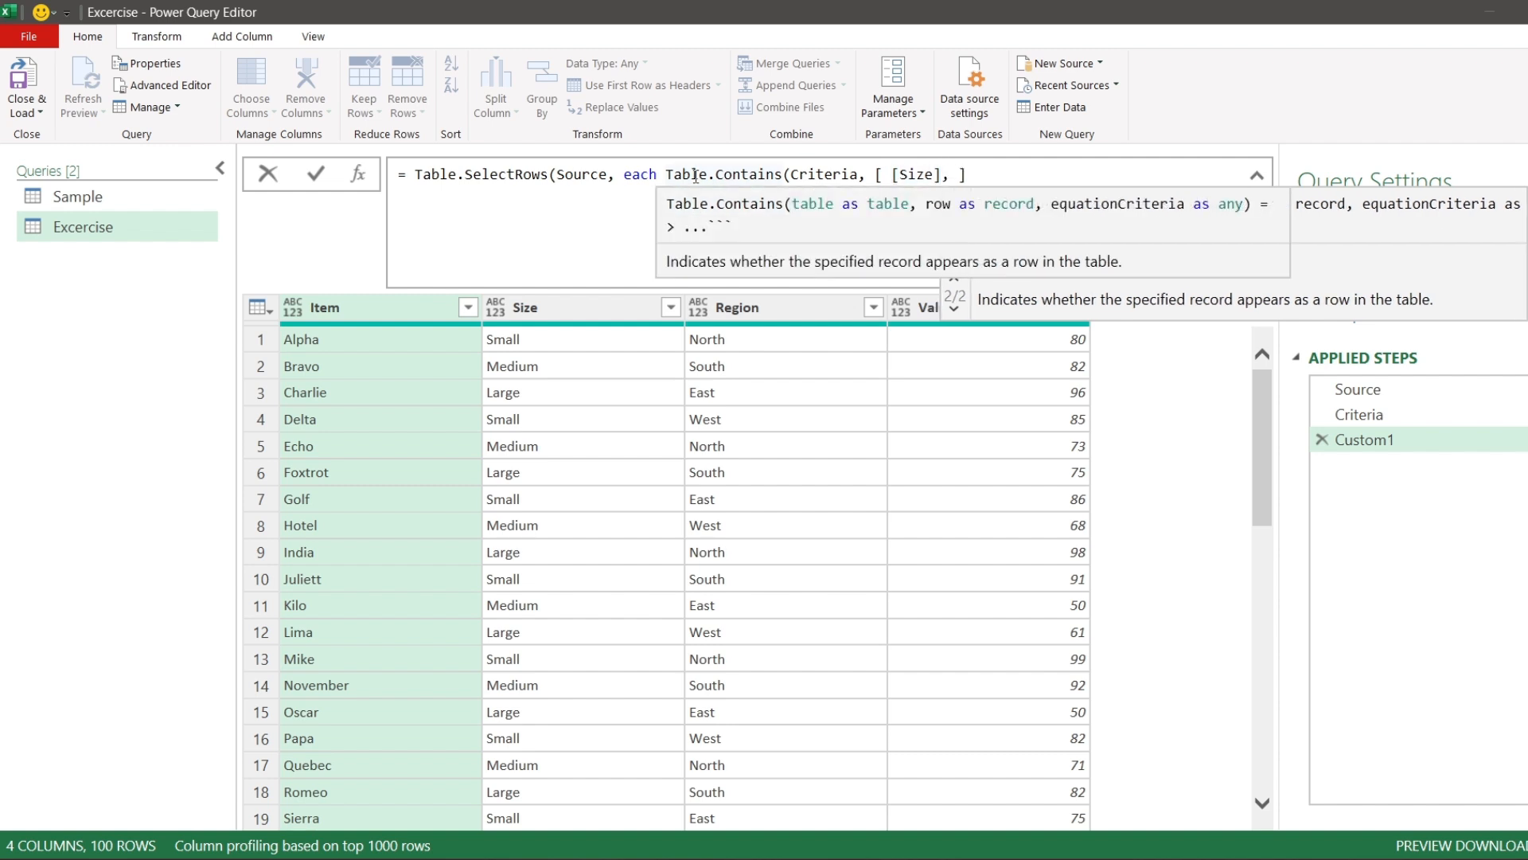
text([Regi)
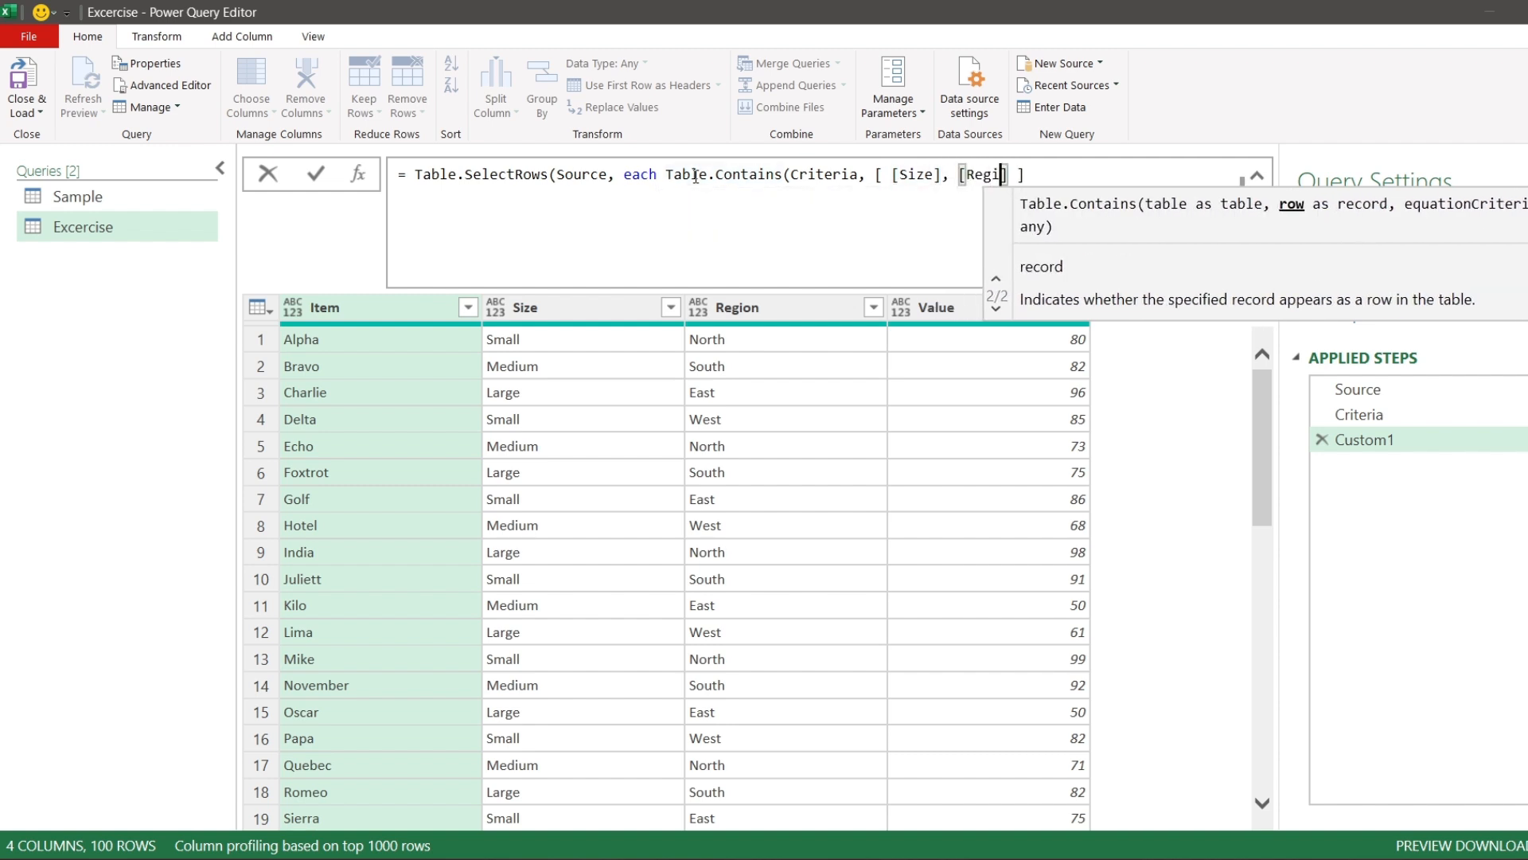
text(on)
key(End)
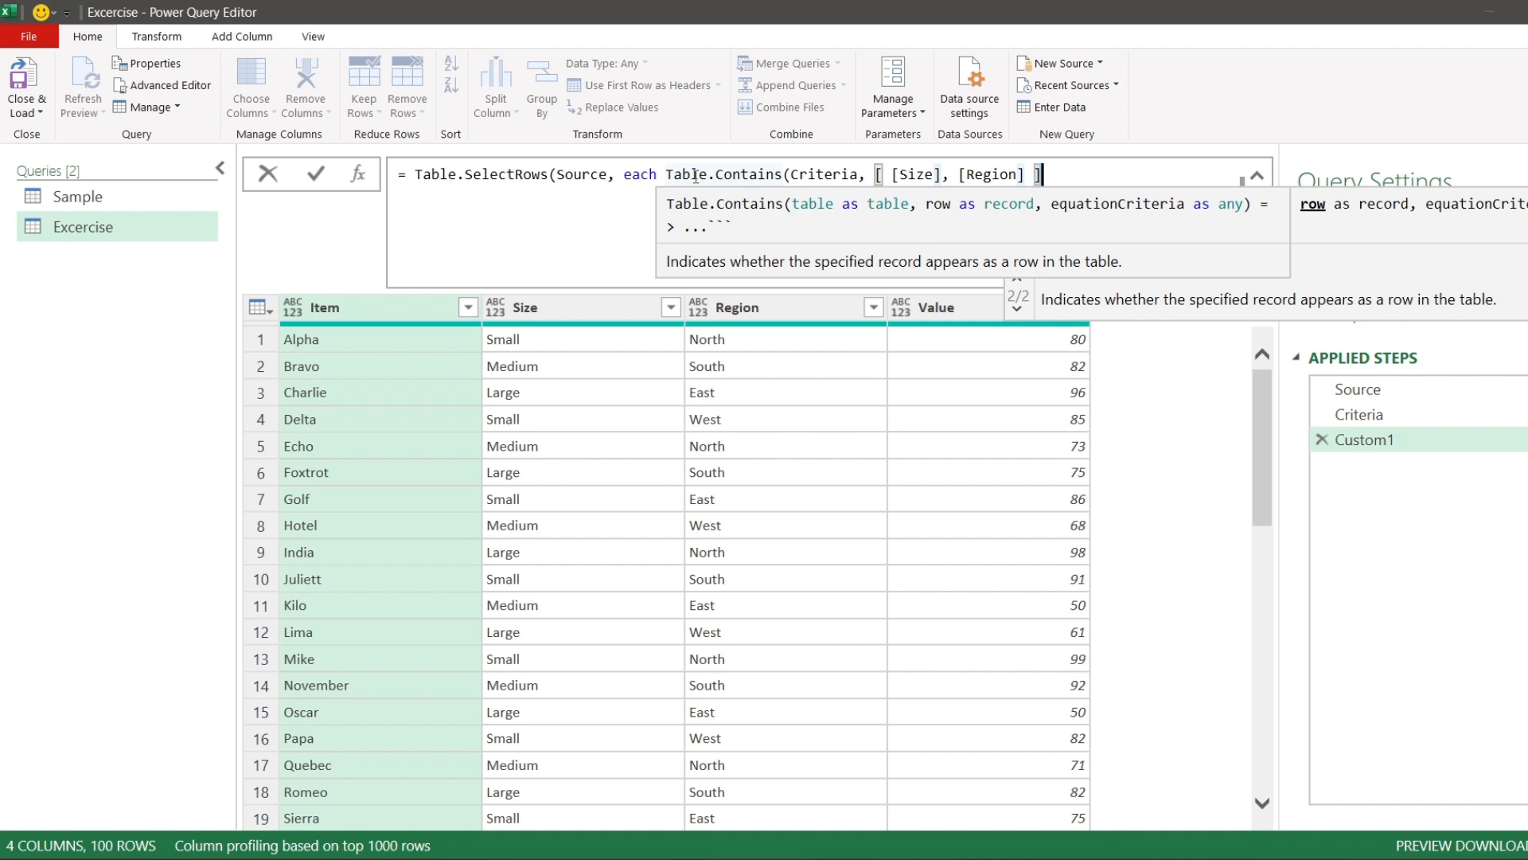
text())
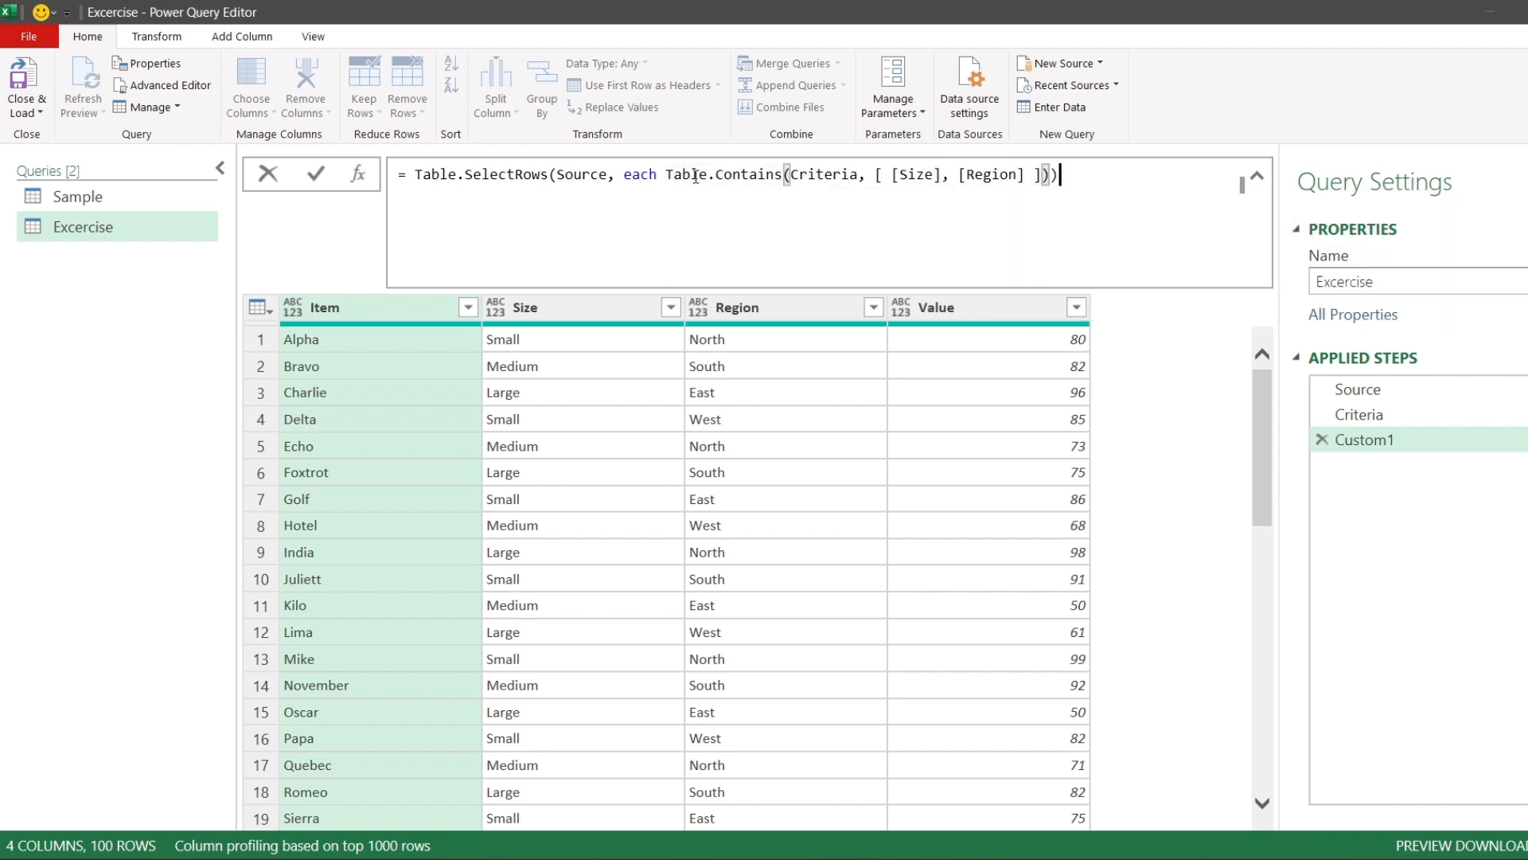
text())
Step: Review the Table.Contains condition and its Size and Region record, and apply the Custom1 formula to filter the table
drag(665, 174, 1020, 163)
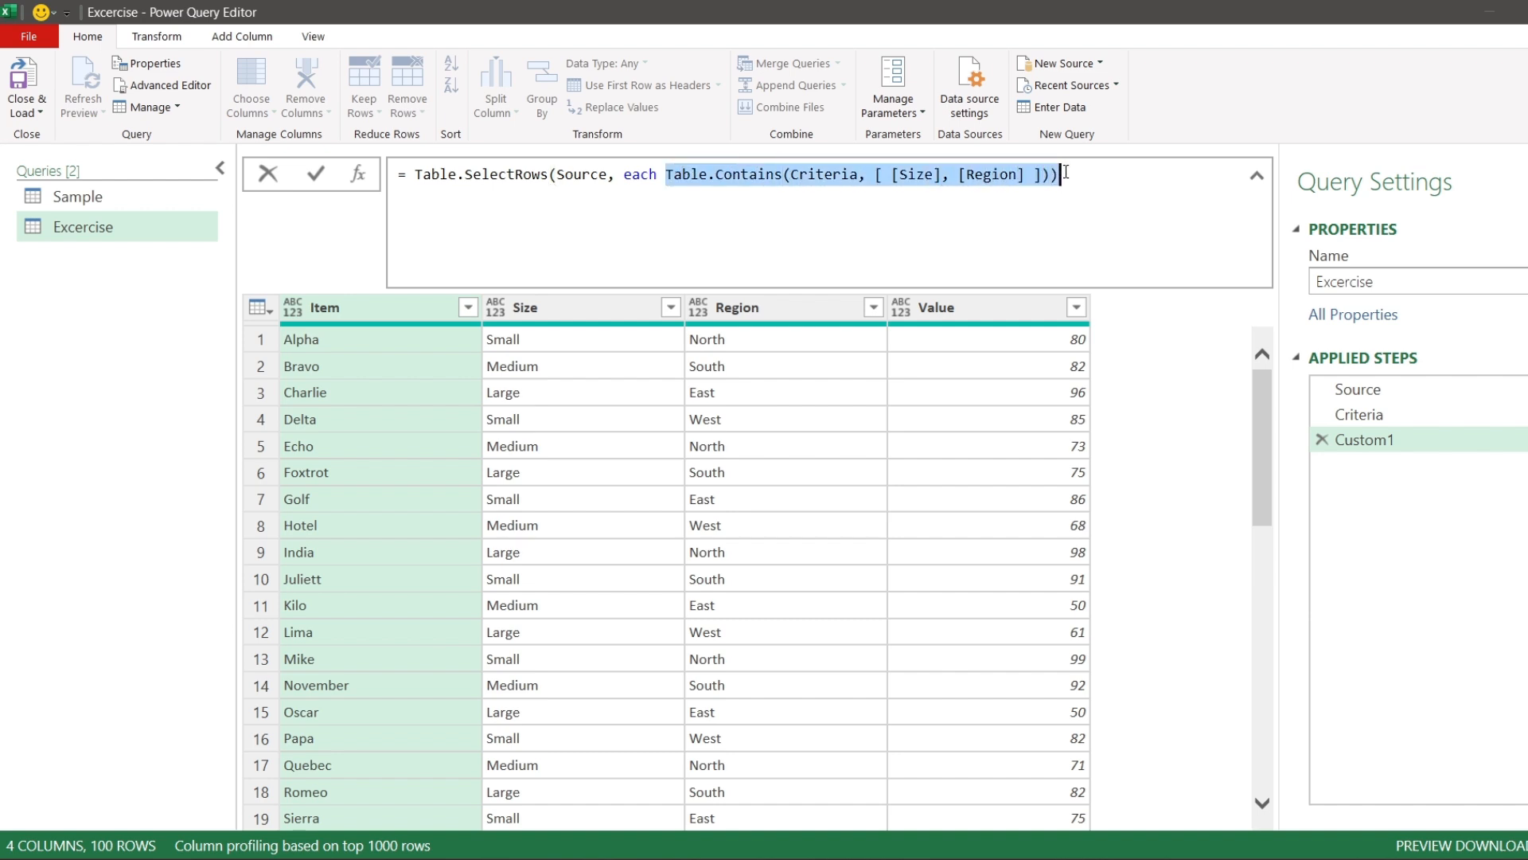
click(877, 174)
drag(877, 174, 1044, 175)
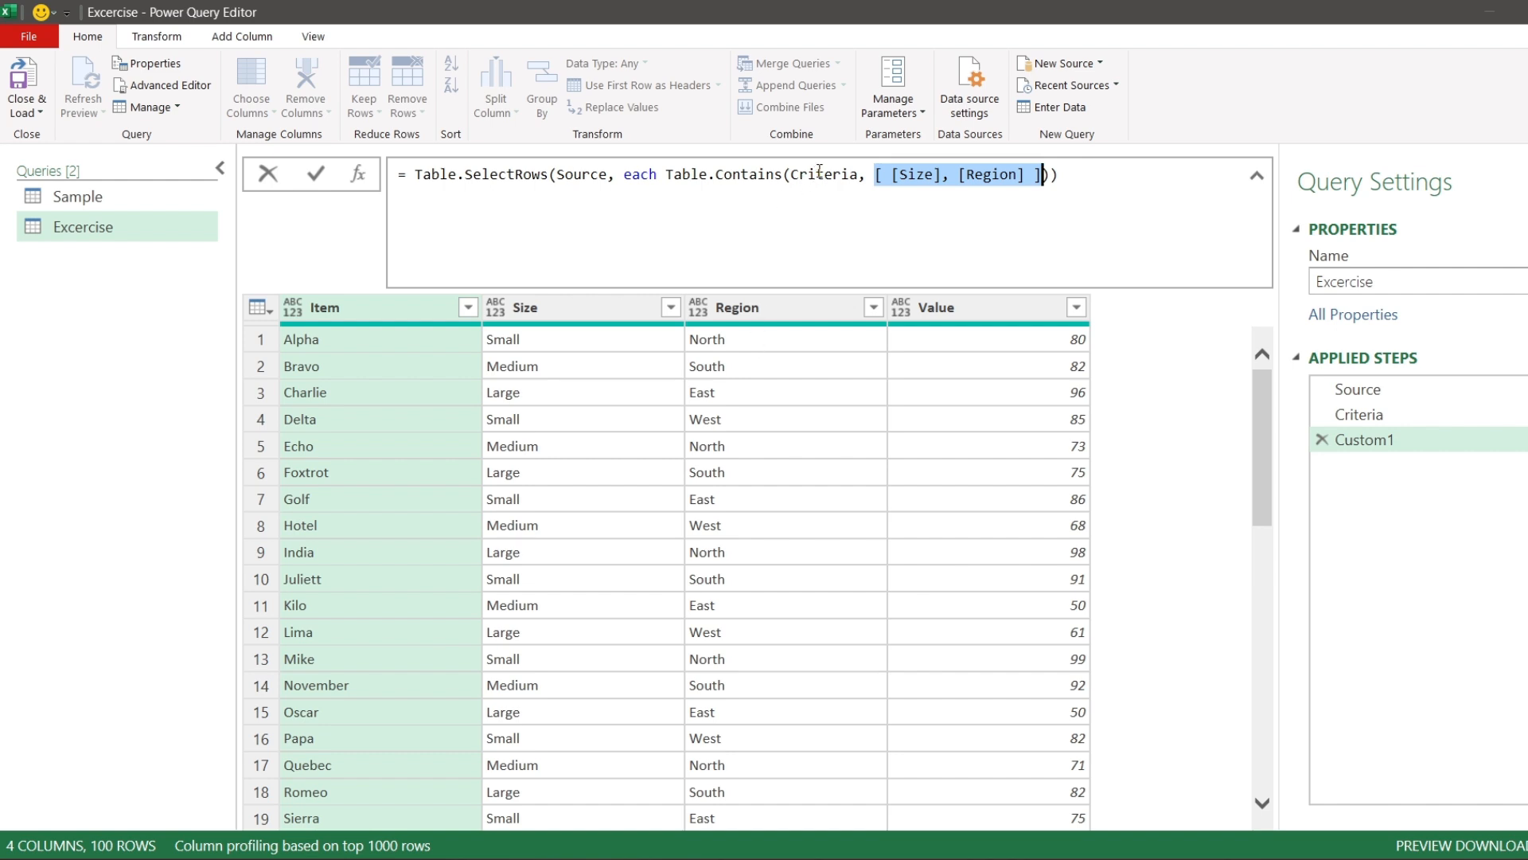
mouse_move(821, 168)
click(1075, 176)
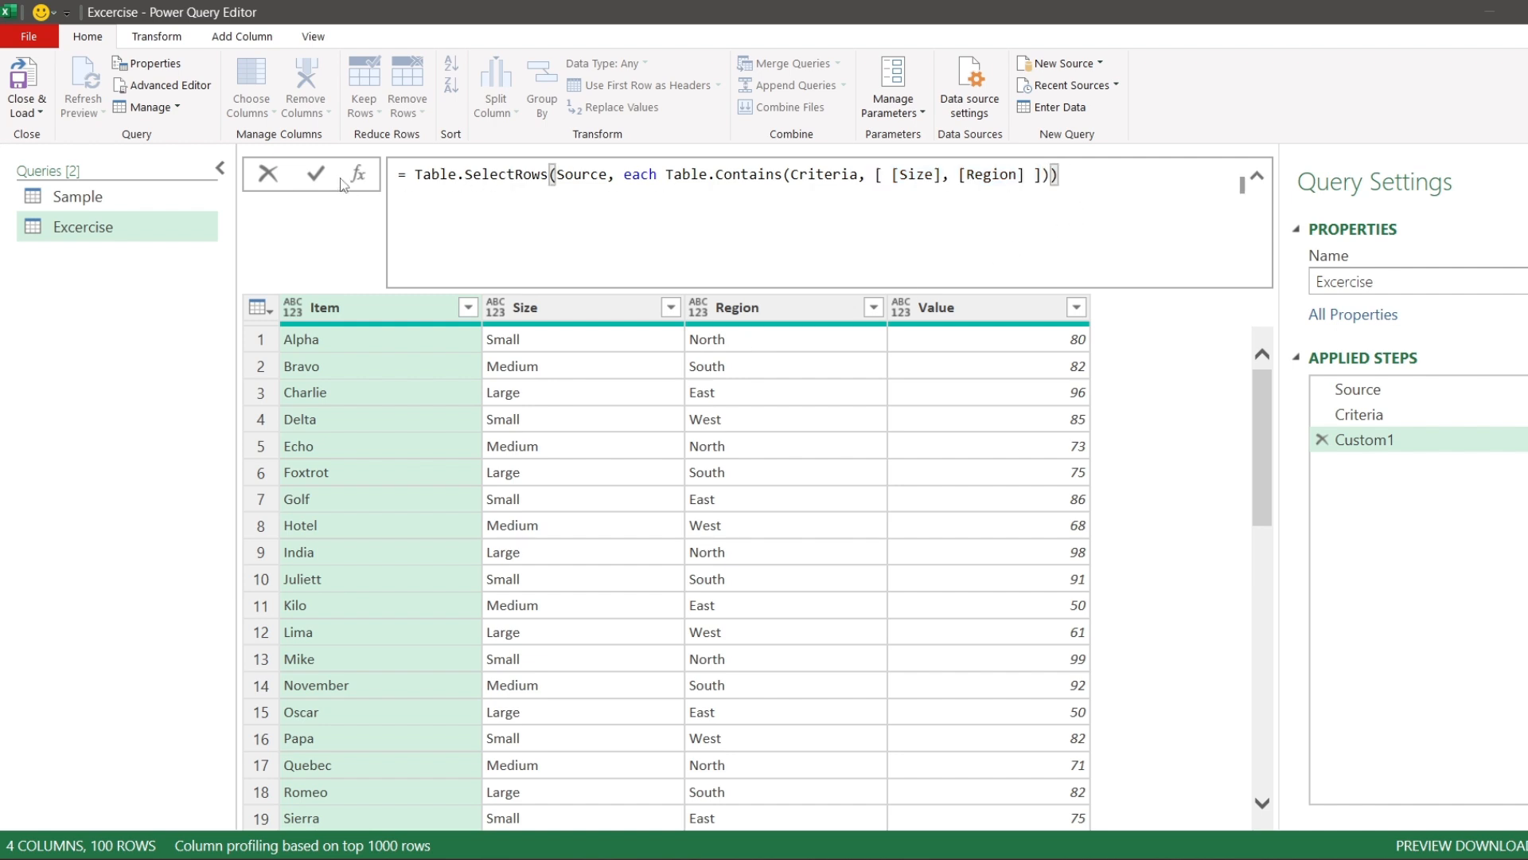
click(316, 176)
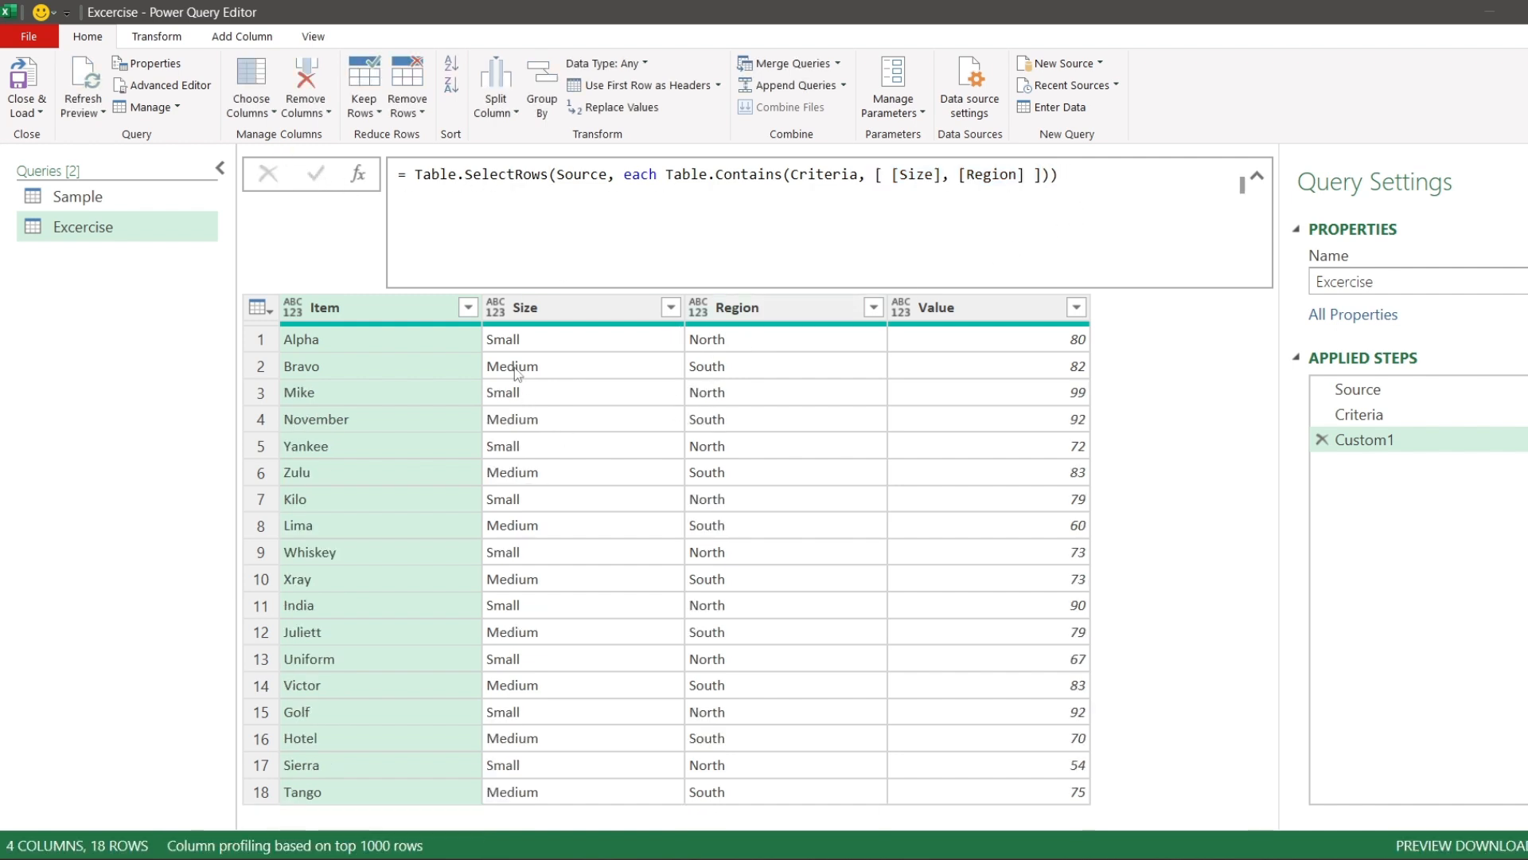